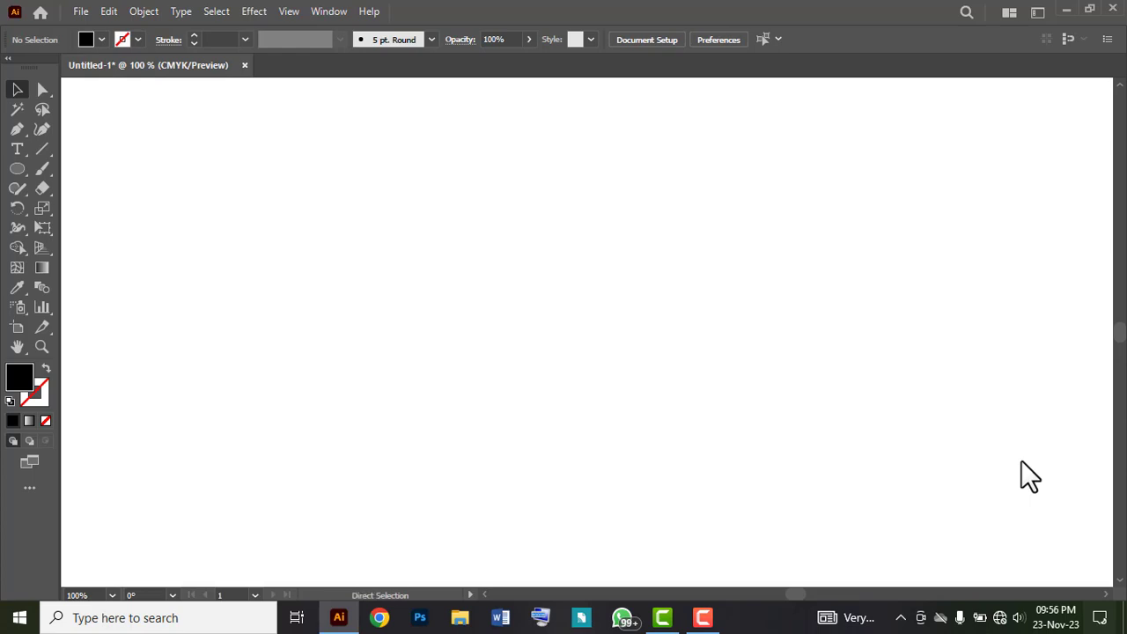
Step: Show the rulers and place four horizontal guides at about Y 159, 189, 220 and 304 pt
{"action": "key", "text": "ctrl+r"}
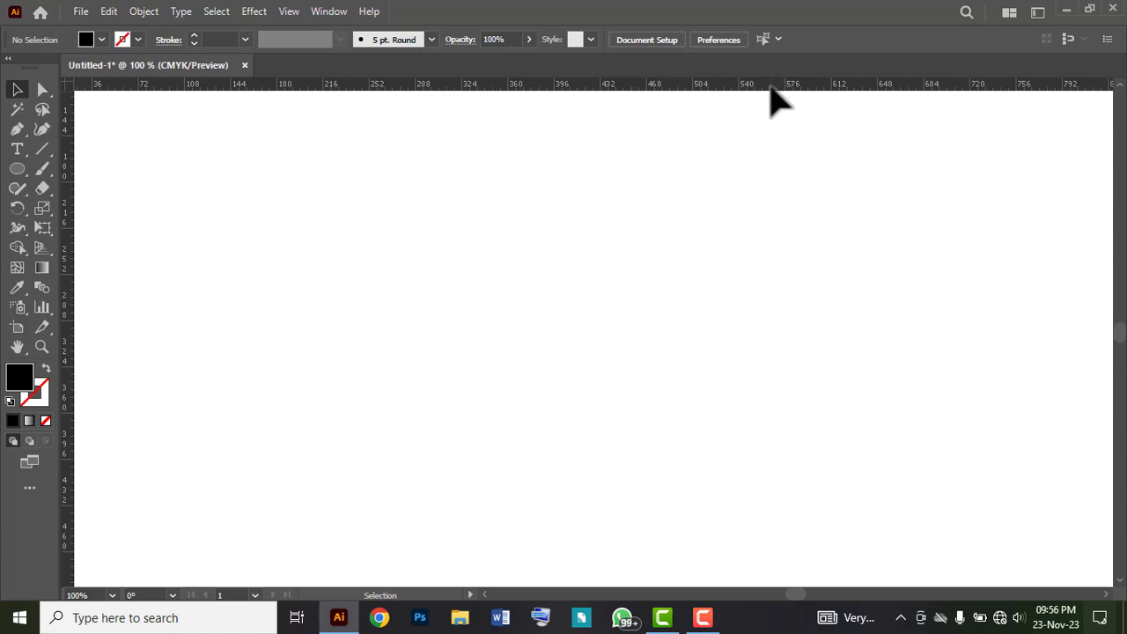
{"action": "left_click_drag", "start_coordinate": [771, 87], "coordinate": [771, 157]}
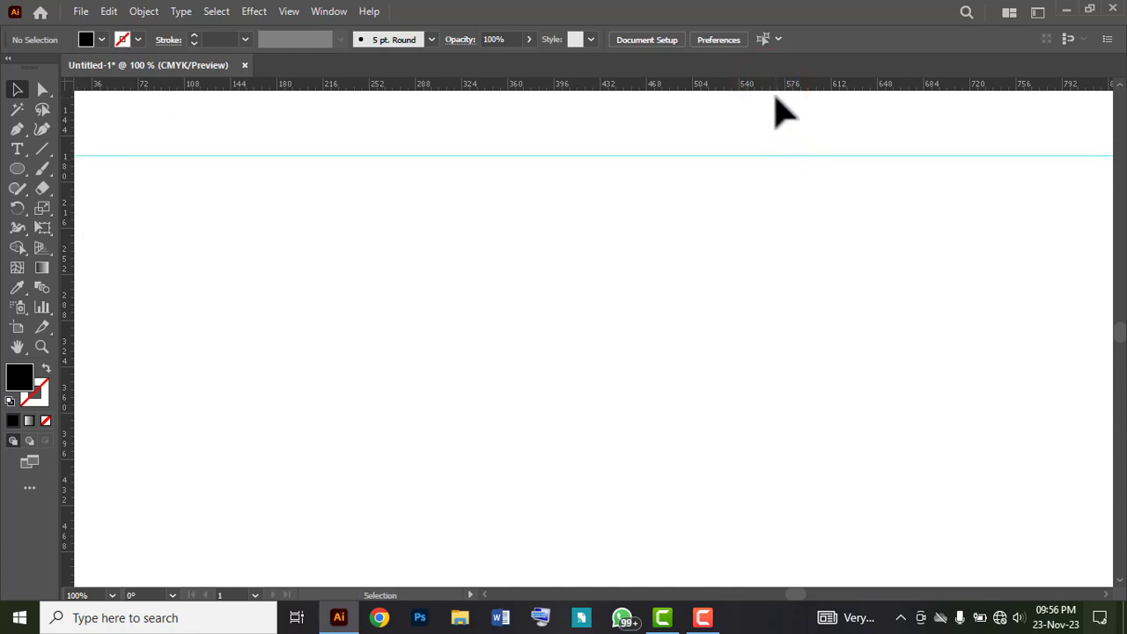
{"action": "left_click_drag", "start_coordinate": [774, 85], "coordinate": [779, 195]}
{"action": "left_click_drag", "start_coordinate": [778, 193], "coordinate": [779, 193]}
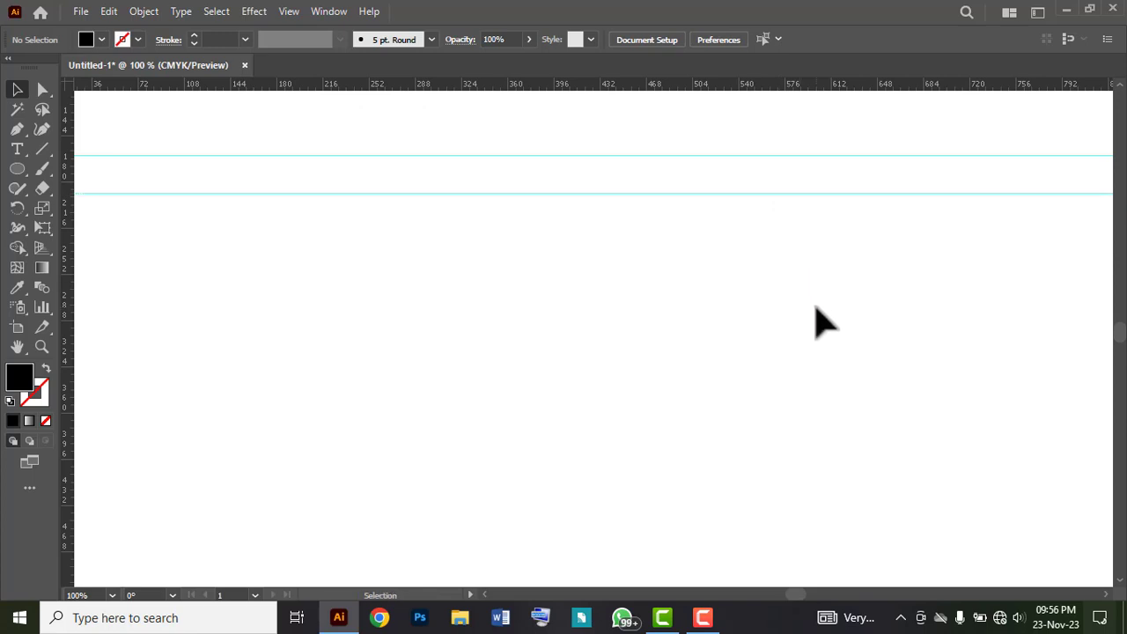
{"action": "left_click_drag", "start_coordinate": [785, 84], "coordinate": [791, 235]}
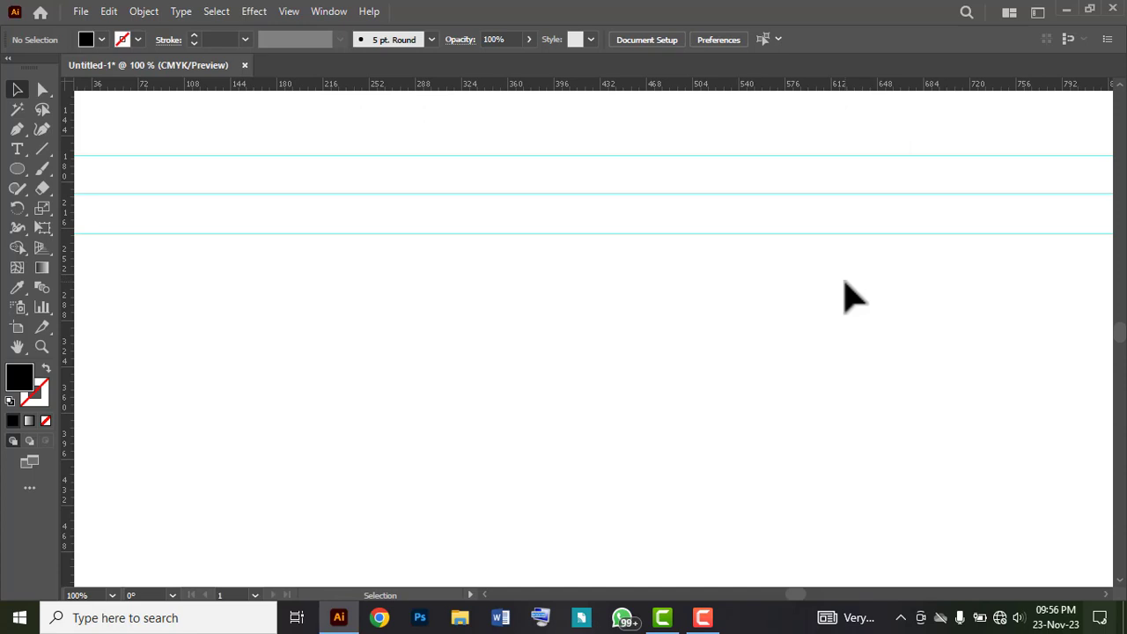
{"action": "left_click_drag", "start_coordinate": [817, 86], "coordinate": [837, 343]}
{"action": "left_click", "coordinate": [845, 397]}
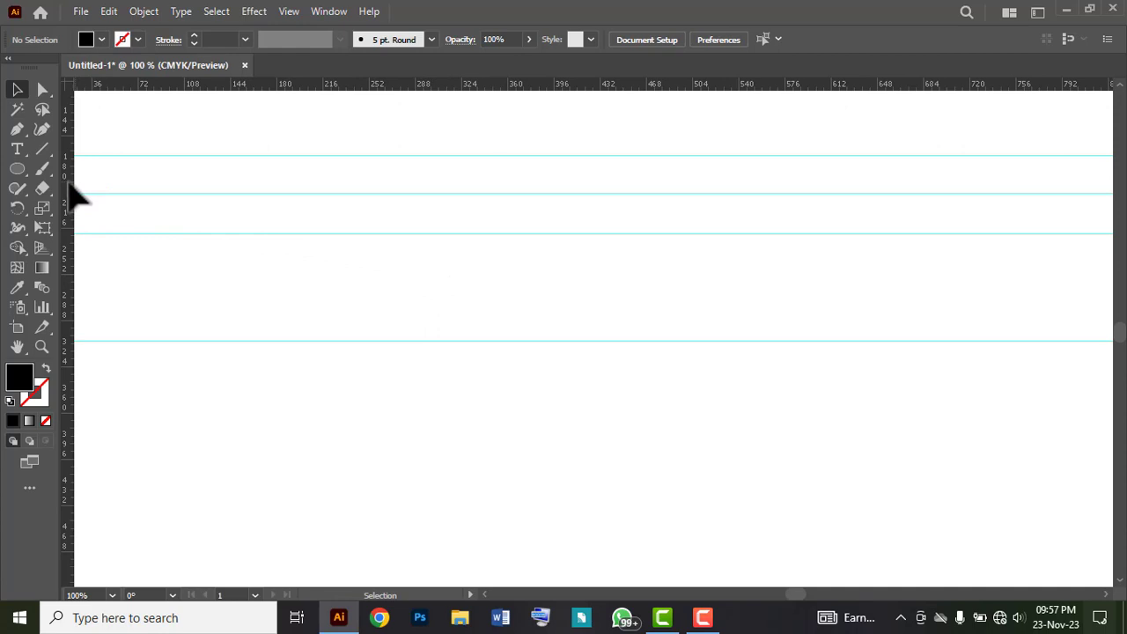
Step: Place four vertical guides at about X 696, 654, 612 and 497 pt
{"action": "left_click_drag", "start_coordinate": [71, 185], "coordinate": [939, 206]}
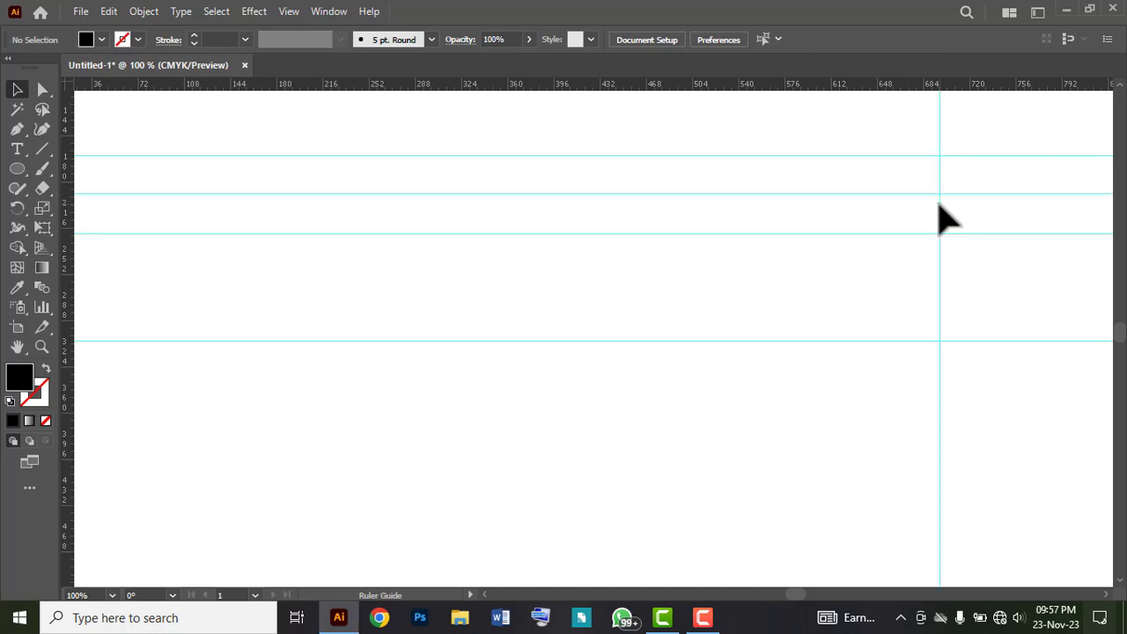
{"action": "left_click_drag", "start_coordinate": [67, 172], "coordinate": [885, 207]}
{"action": "left_click_drag", "start_coordinate": [885, 207], "coordinate": [886, 211]}
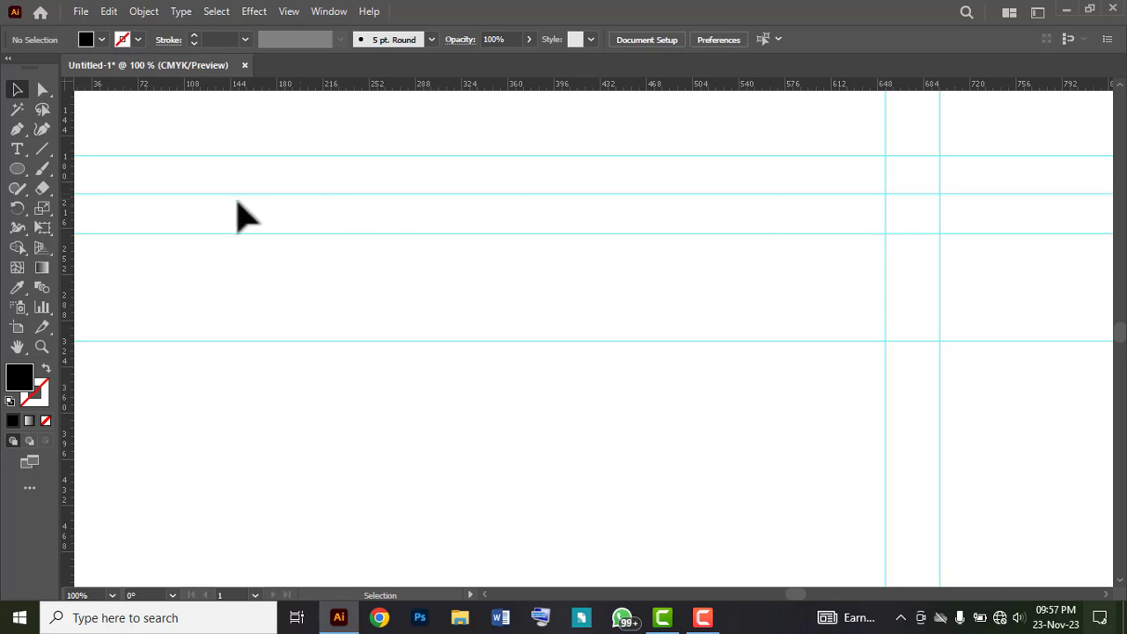
{"action": "left_click_drag", "start_coordinate": [69, 185], "coordinate": [830, 248]}
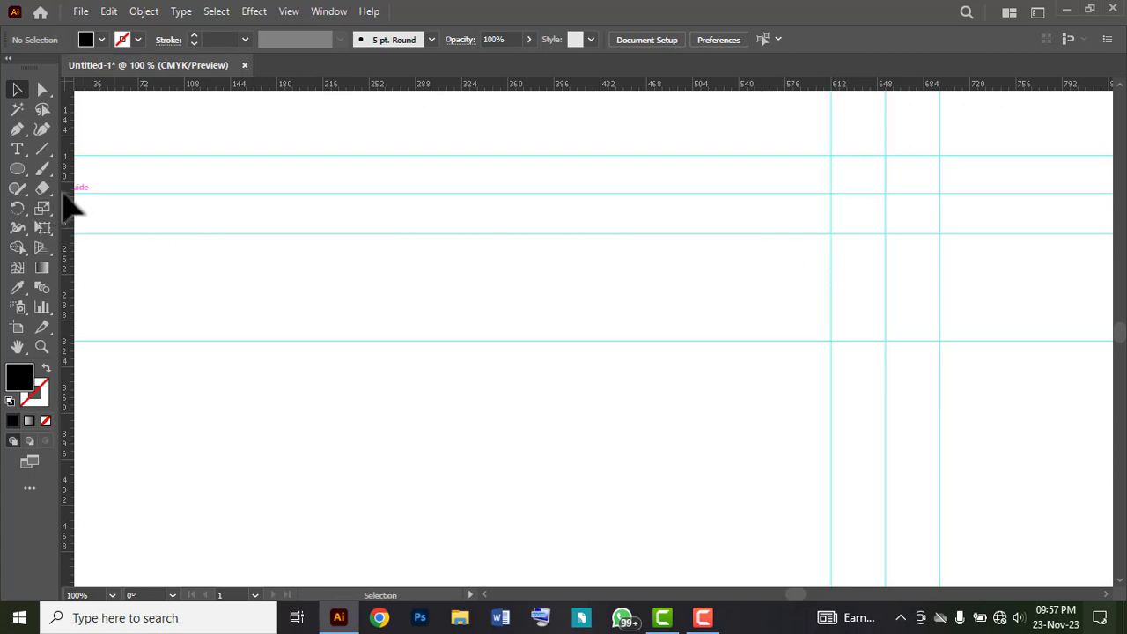
{"action": "left_click_drag", "start_coordinate": [64, 190], "coordinate": [684, 306]}
{"action": "key", "text": "space"}
{"action": "mouse_move", "coordinate": [983, 282]}
{"action": "left_mouse_down"}
{"action": "mouse_move", "coordinate": [890, 305]}
{"action": "mouse_move", "coordinate": [999, 287]}
{"action": "left_mouse_up"}
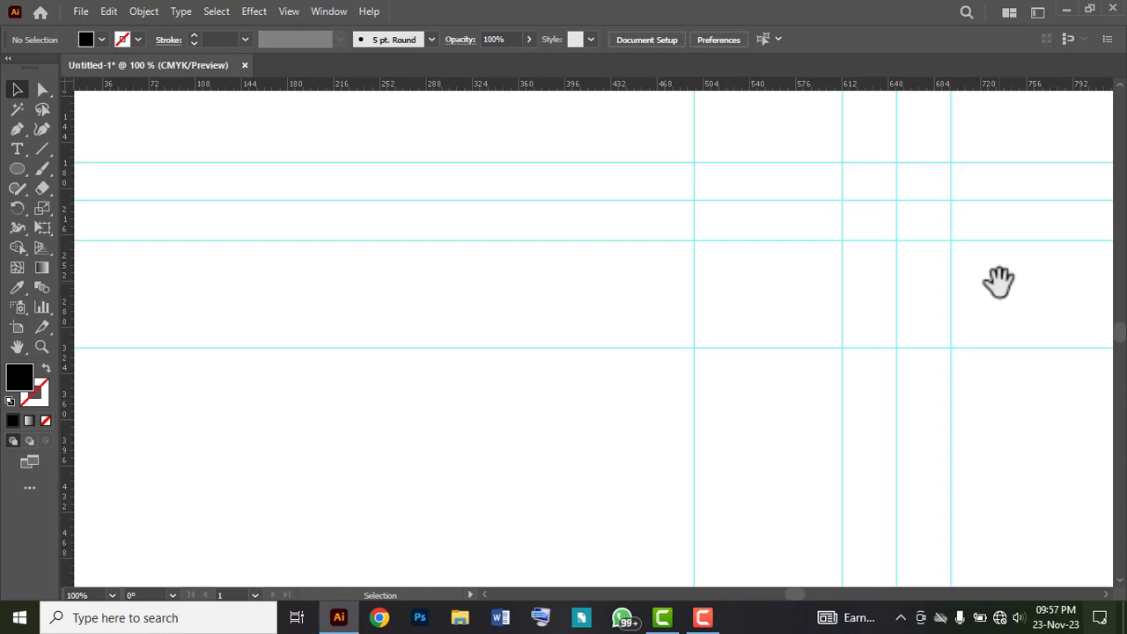
Step: Swap the fill and stroke colours to get no fill and a black stroke
{"action": "left_click", "coordinate": [15, 130]}
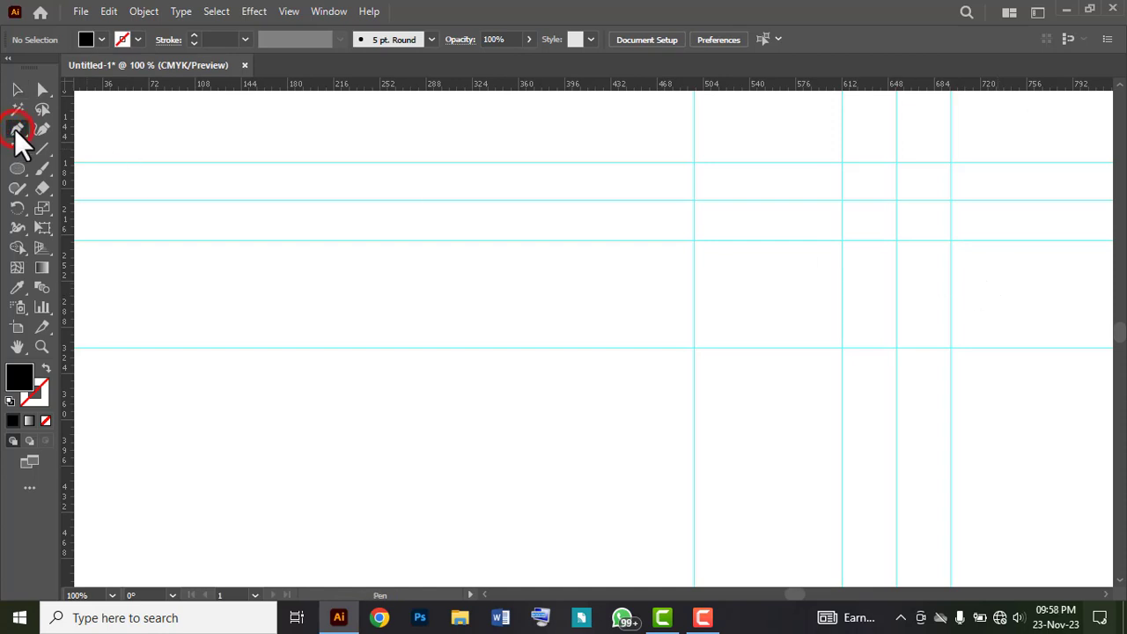
{"action": "left_click", "coordinate": [45, 370]}
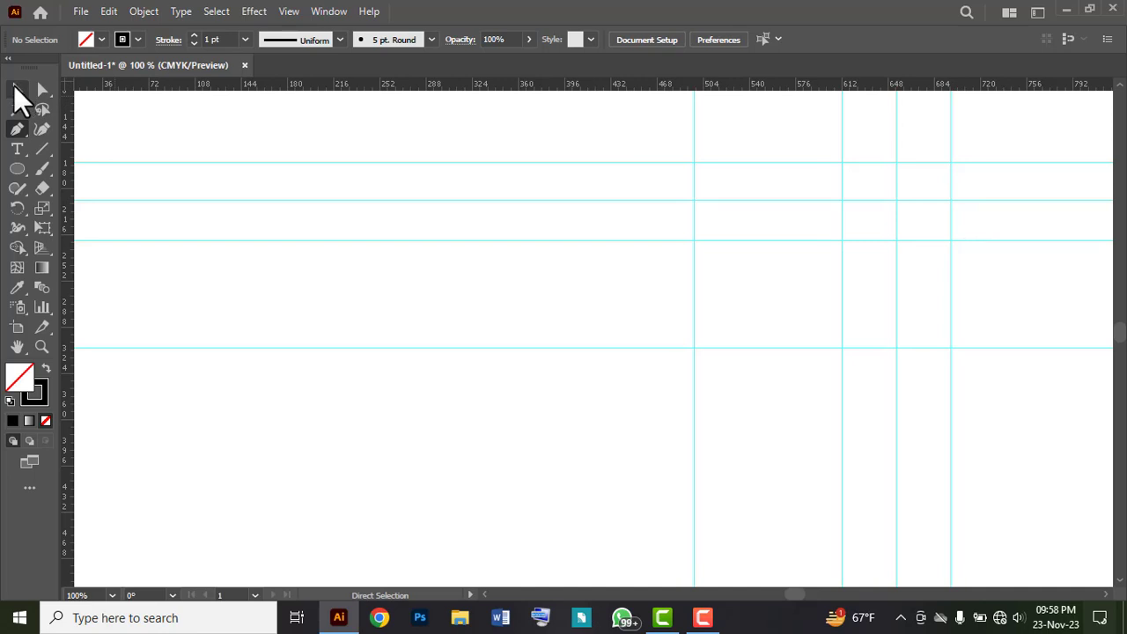
{"action": "left_click", "coordinate": [17, 89]}
{"action": "left_click_drag", "start_coordinate": [637, 302], "coordinate": [762, 435]}
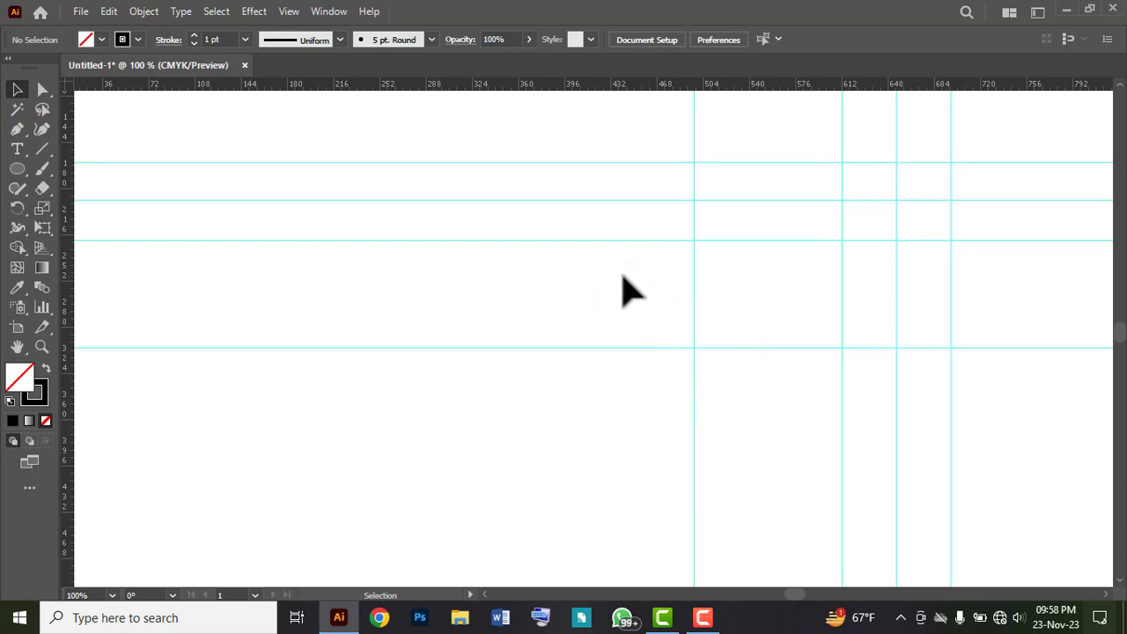
{"action": "left_click_drag", "start_coordinate": [624, 278], "coordinate": [780, 430]}
{"action": "right_click", "coordinate": [537, 273]}
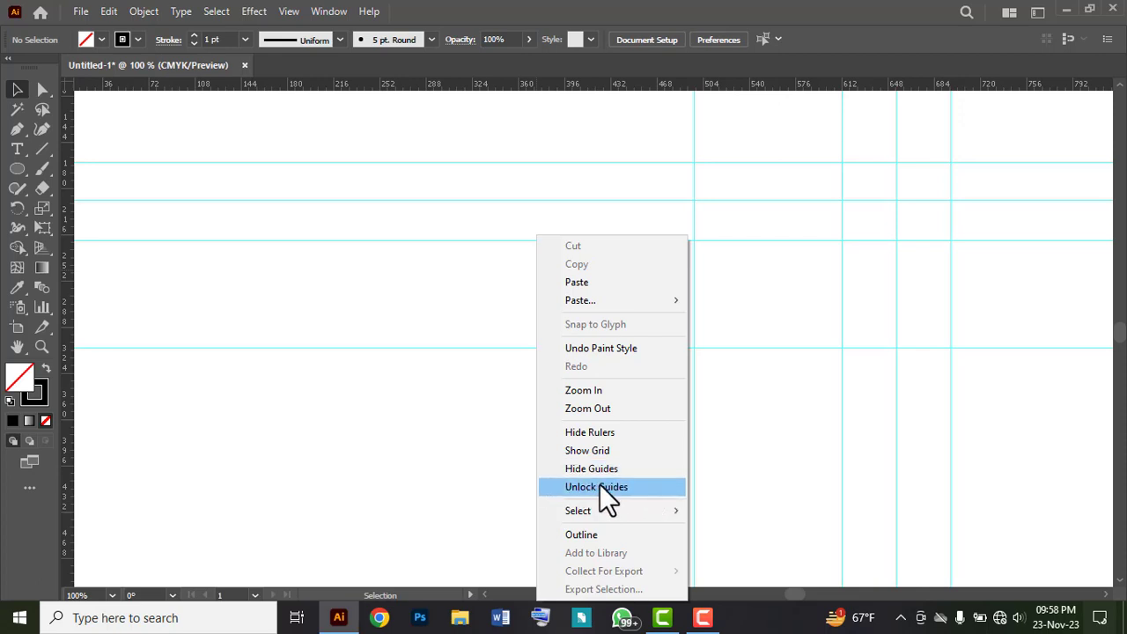
{"action": "left_click", "coordinate": [416, 407]}
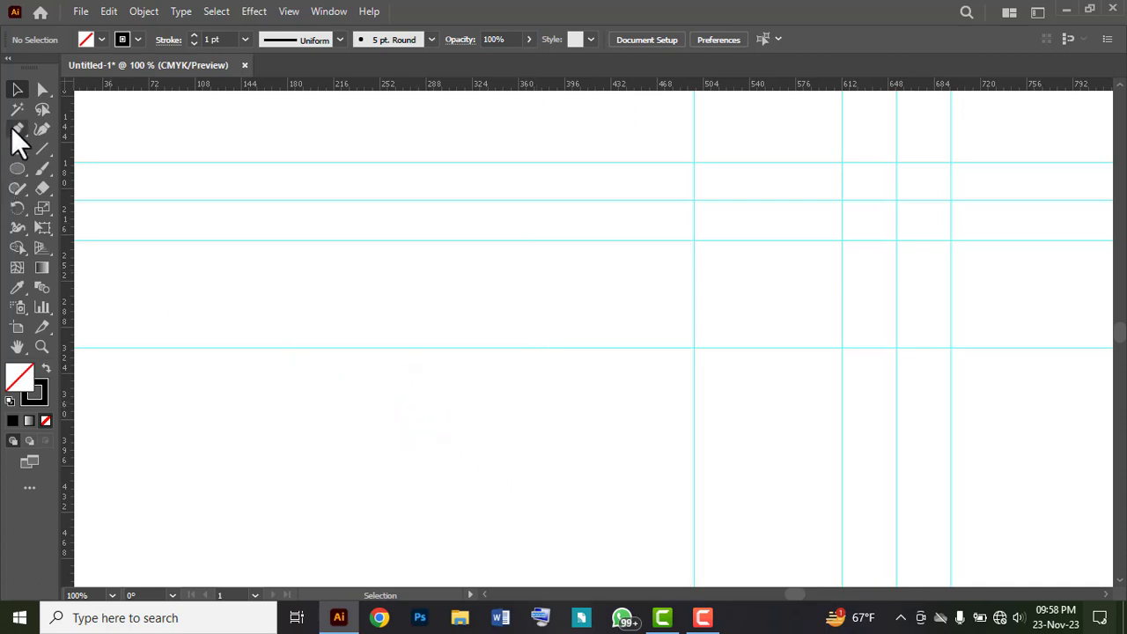
Step: Draw an open three-segment Pen path along the guide intersections, from the rightmost guide over the peak at X 654 pt down to X 496.5, Y 304 pt
{"action": "left_click", "coordinate": [16, 129]}
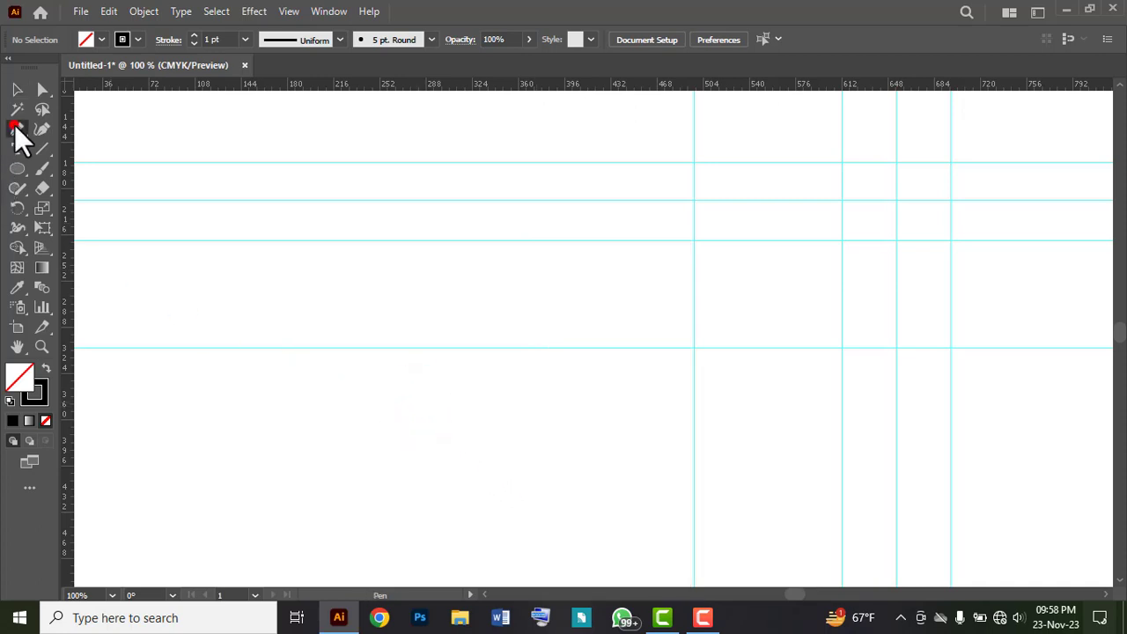
{"action": "left_click", "coordinate": [949, 197]}
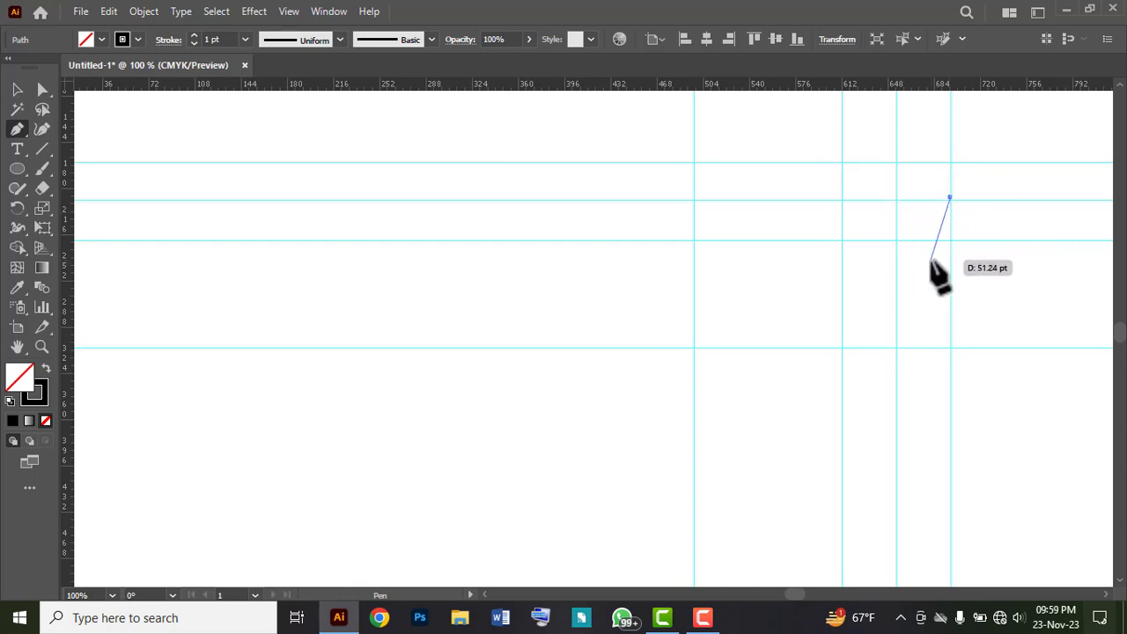
{"action": "left_click", "coordinate": [896, 161]}
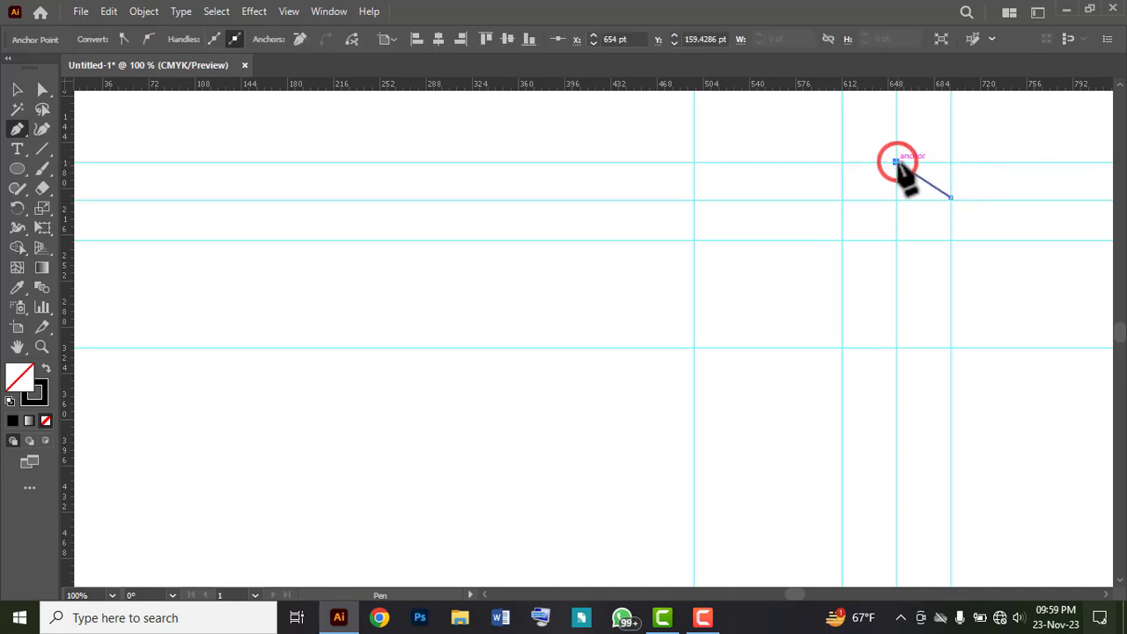
{"action": "left_click", "coordinate": [843, 240]}
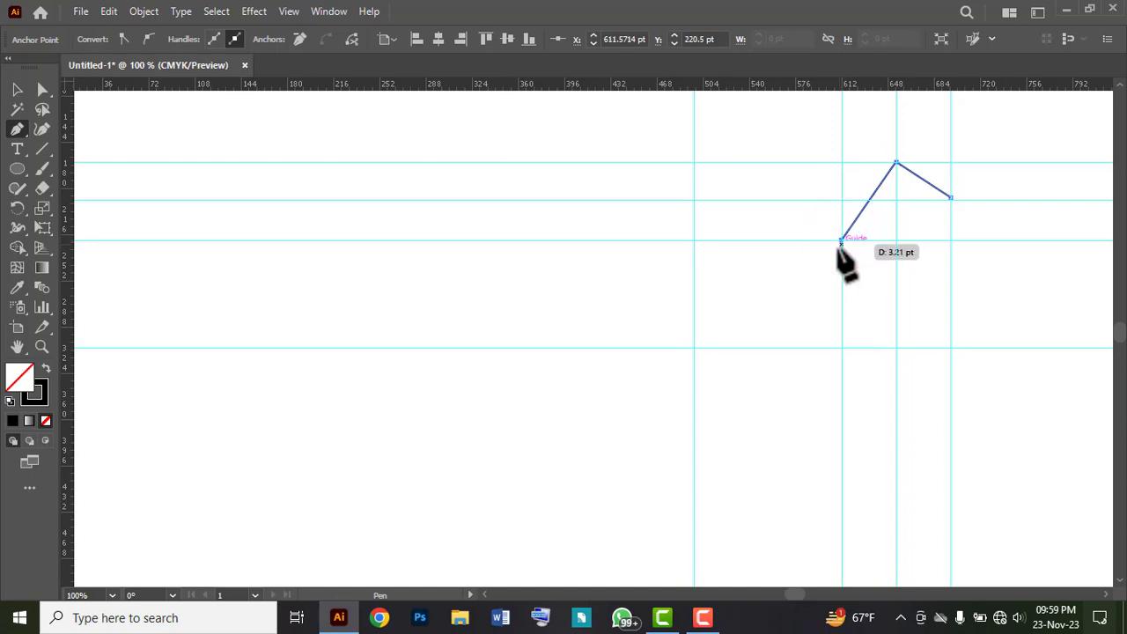
{"action": "left_click", "coordinate": [693, 348]}
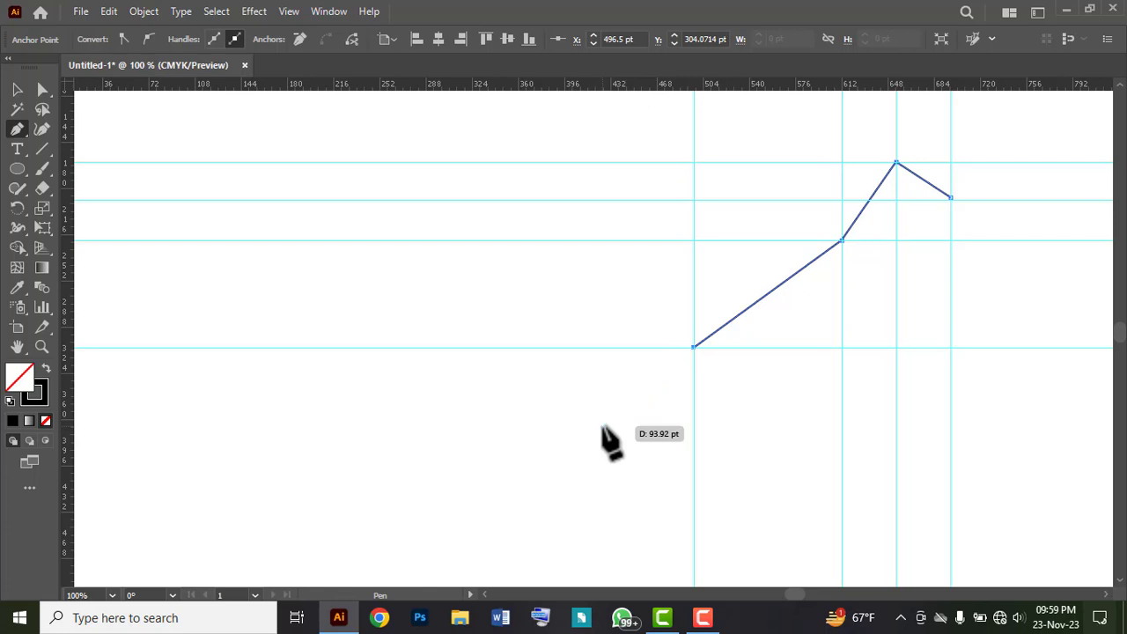
Step: Add an anchor point near the middle of each of the path's three straight segments
{"action": "left_click", "coordinate": [17, 128]}
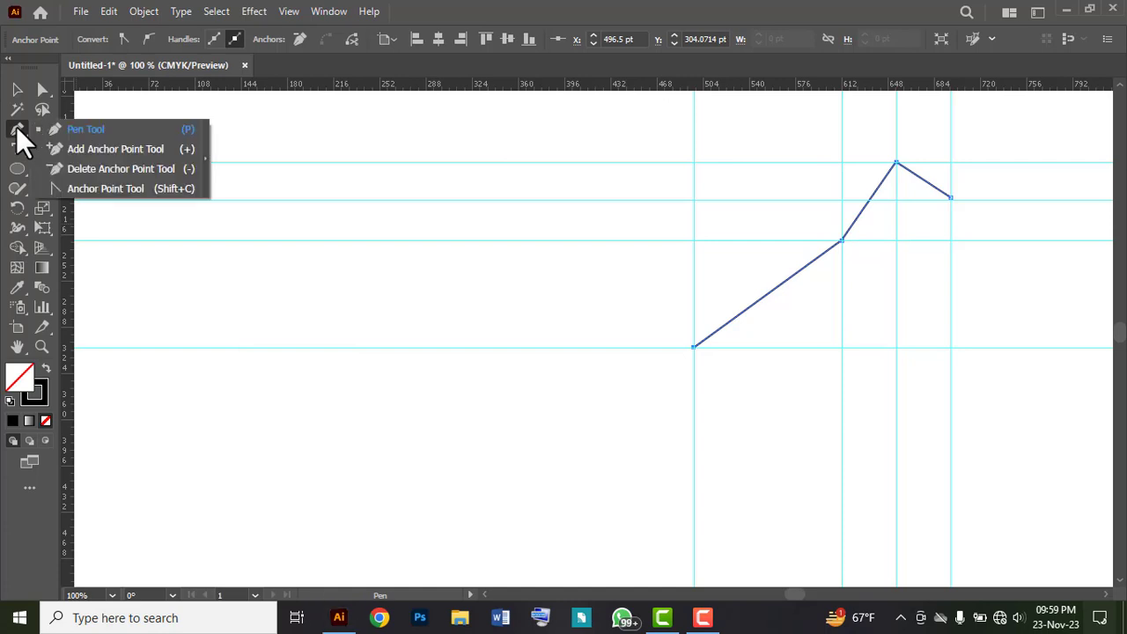
{"action": "left_click", "coordinate": [90, 150]}
{"action": "key", "text": "ctrl+space"}
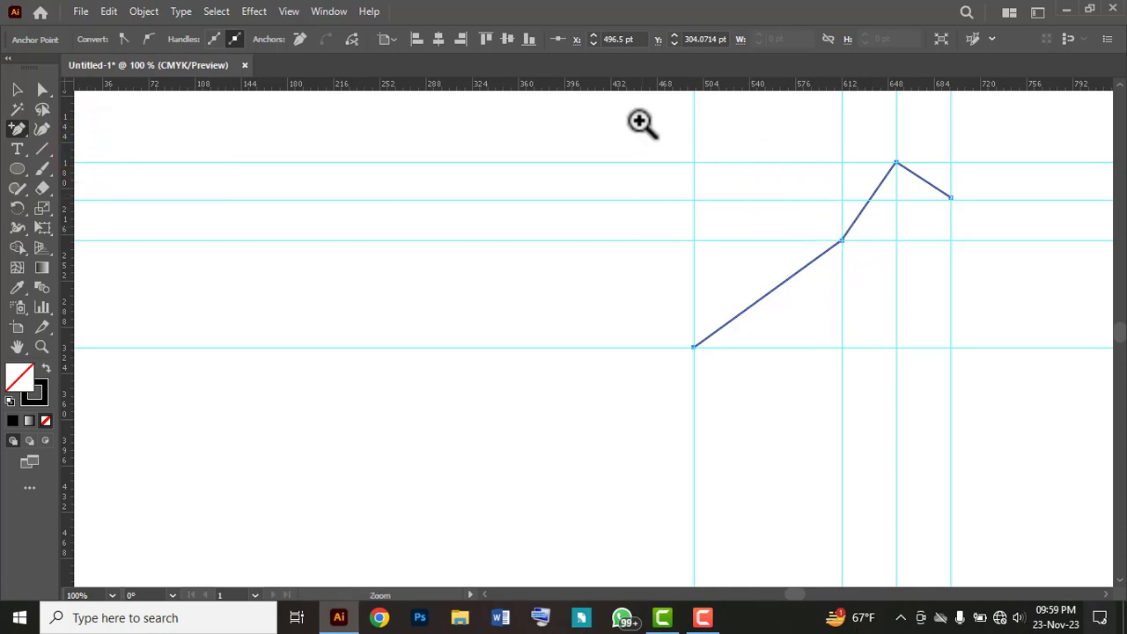
{"action": "left_click_drag", "start_coordinate": [643, 130], "coordinate": [687, 252]}
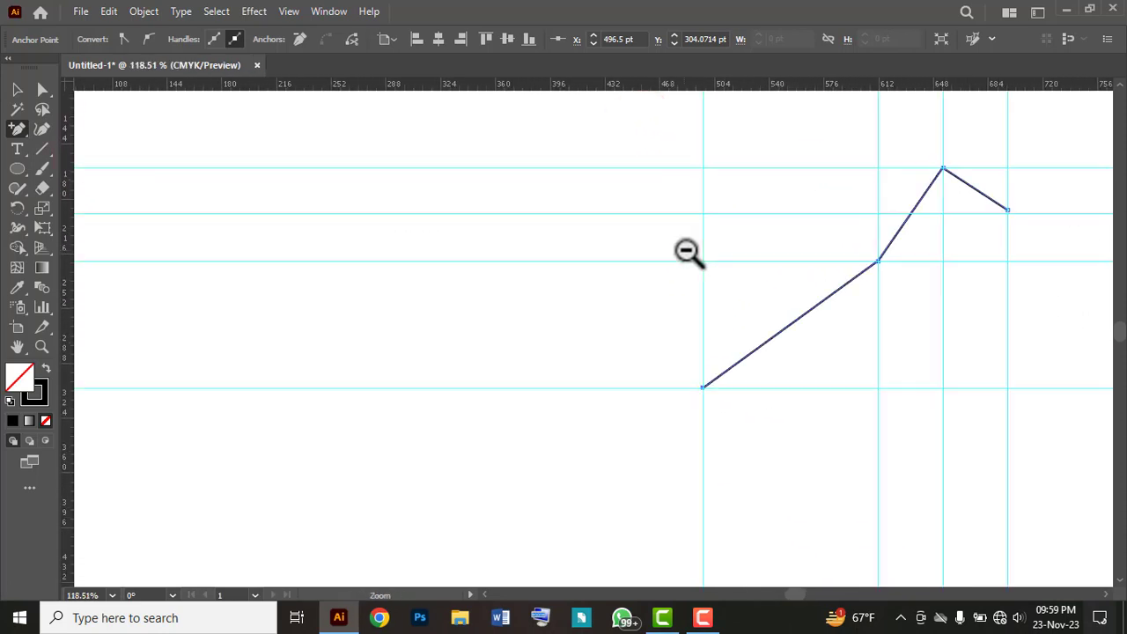
{"action": "left_click", "coordinate": [856, 257]}
{"action": "left_click_drag", "start_coordinate": [1039, 284], "coordinate": [758, 329]}
{"action": "key", "text": "ctrl+space"}
{"action": "left_click_drag", "start_coordinate": [679, 272], "coordinate": [760, 330]}
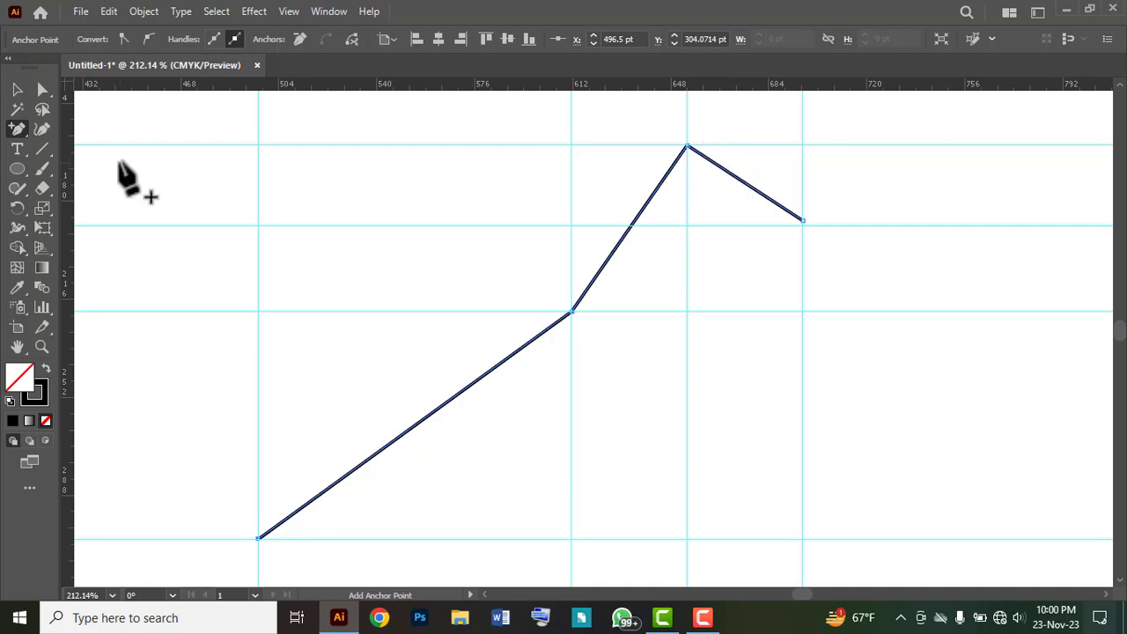
{"action": "left_click", "coordinate": [738, 177]}
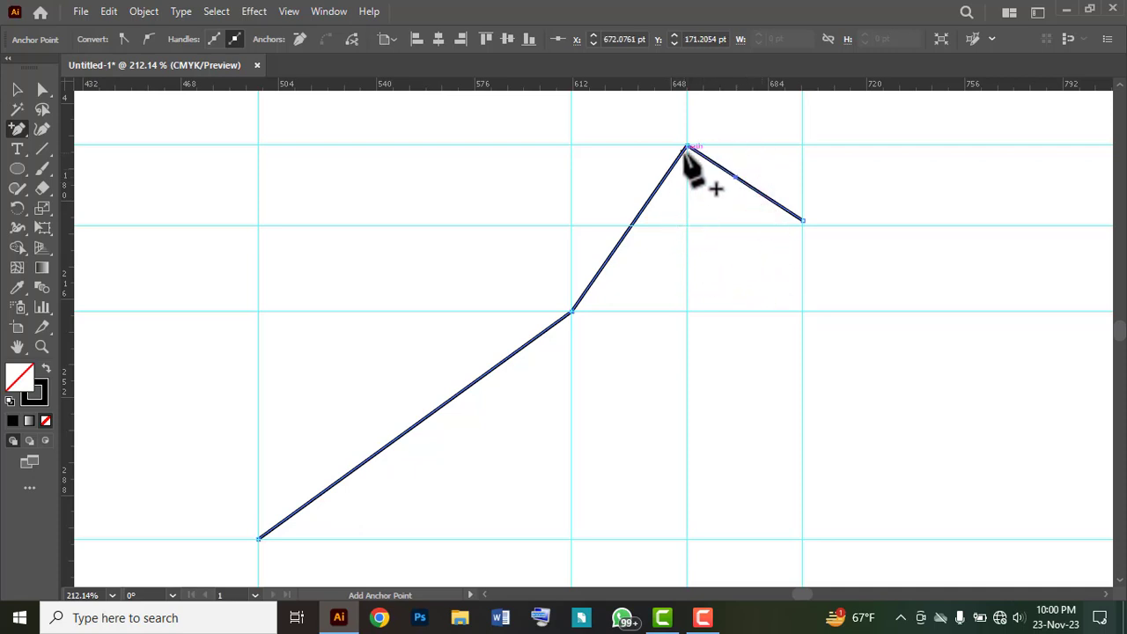
{"action": "left_click", "coordinate": [630, 226]}
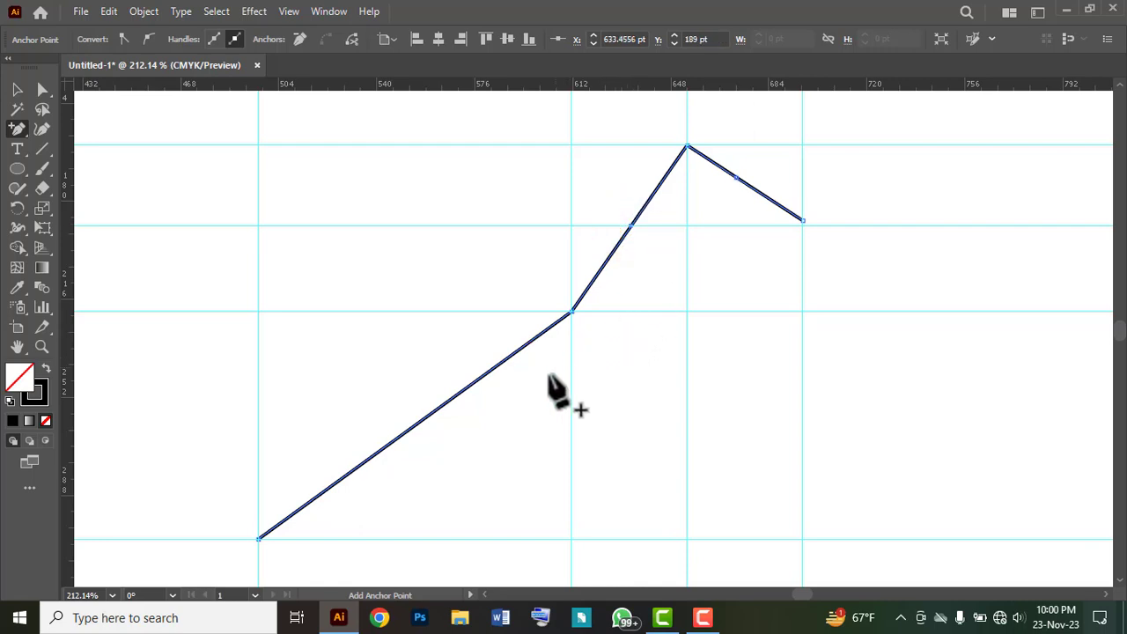
{"action": "left_click", "coordinate": [418, 425]}
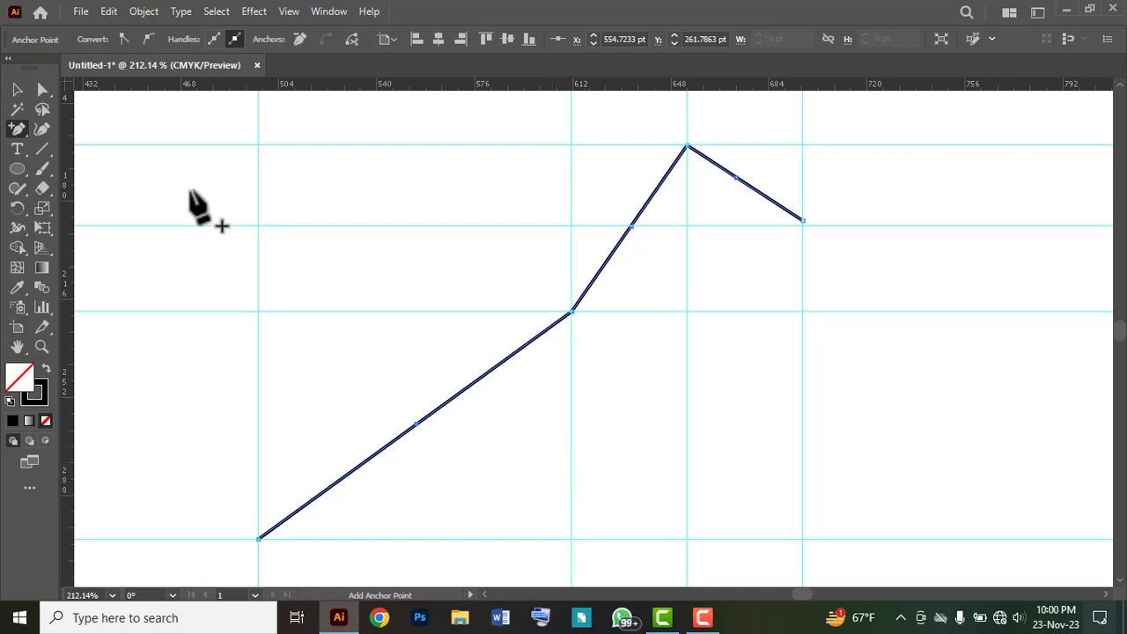
Step: Convert the three mid-segment anchors to smooth points, with horizontal handles on the upper two and vertical handles on the lowest
{"action": "left_click", "coordinate": [19, 127]}
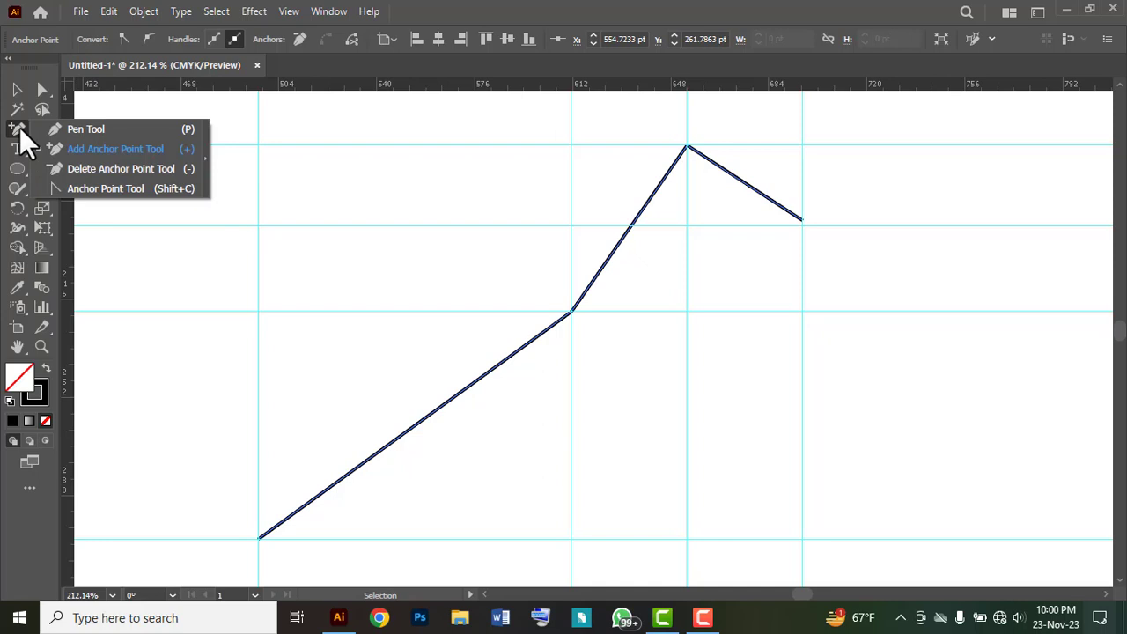
{"action": "left_click", "coordinate": [118, 188]}
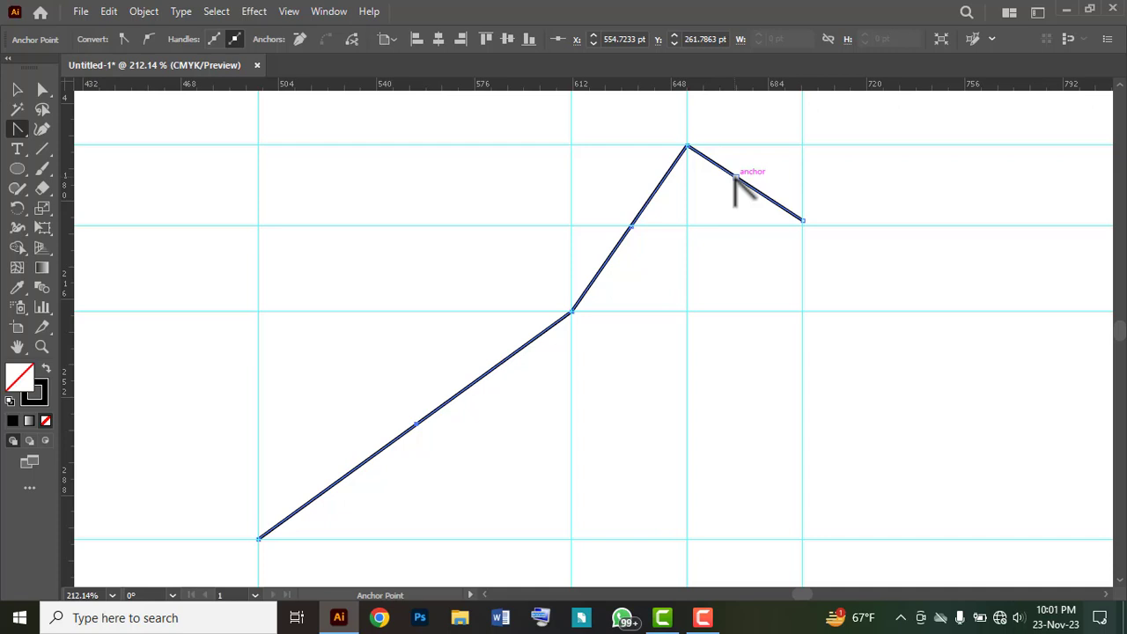
{"action": "left_click_drag", "start_coordinate": [735, 176], "coordinate": [688, 180]}
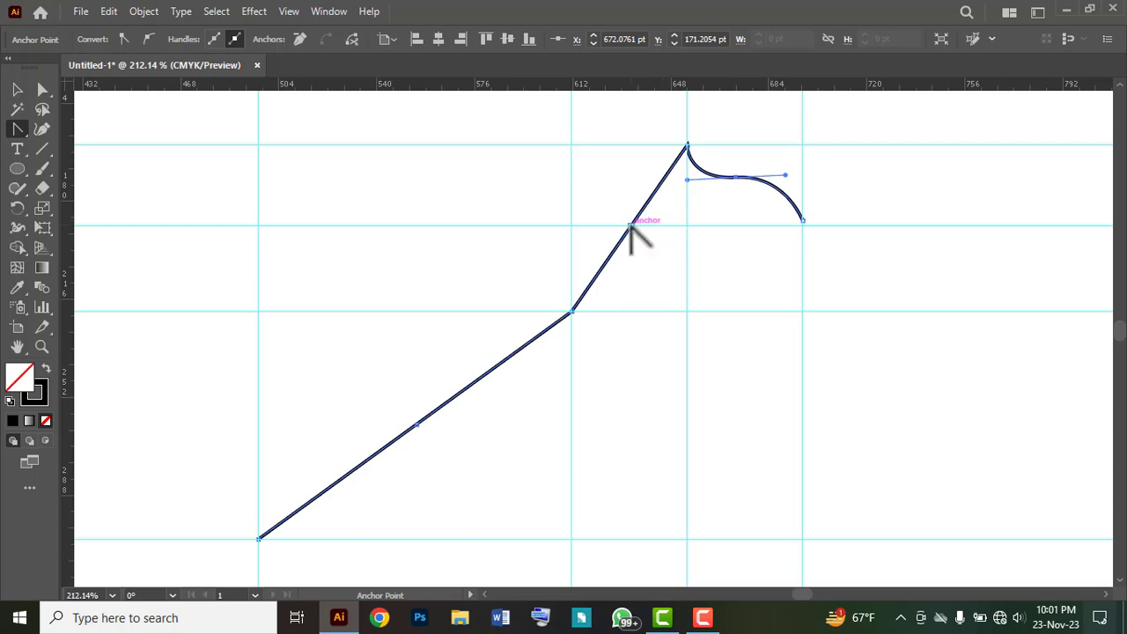
{"action": "left_click_drag", "start_coordinate": [631, 226], "coordinate": [573, 228]}
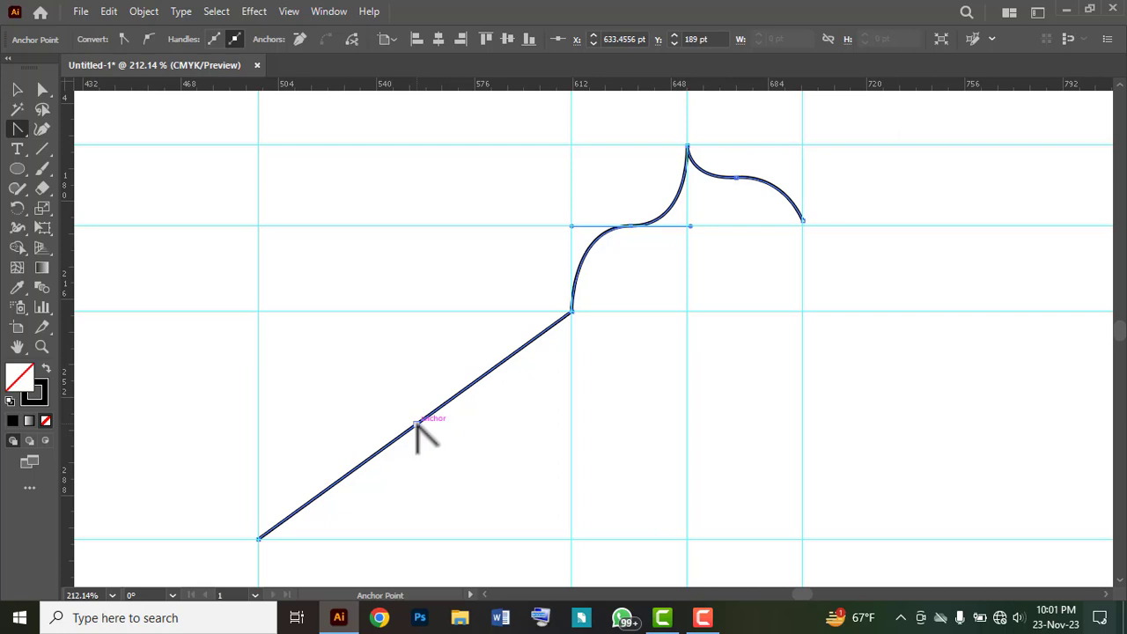
{"action": "left_click_drag", "start_coordinate": [415, 425], "coordinate": [419, 538]}
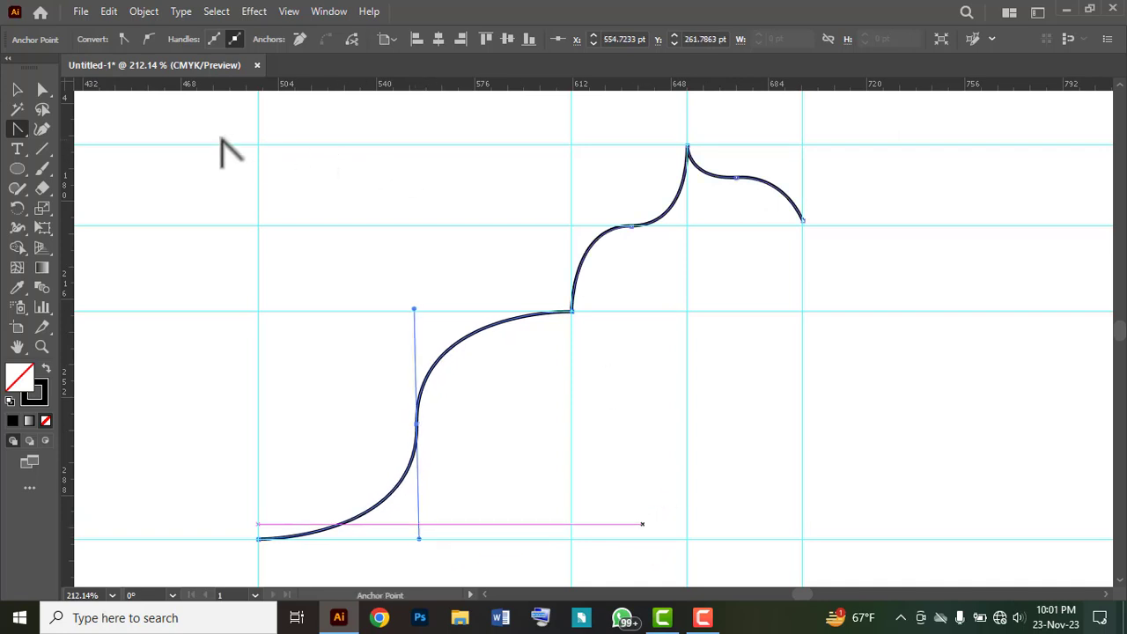
Step: Move the middle segment's smooth anchor straight up to Y 173 pt
{"action": "left_click", "coordinate": [19, 90]}
{"action": "left_click", "coordinate": [43, 89]}
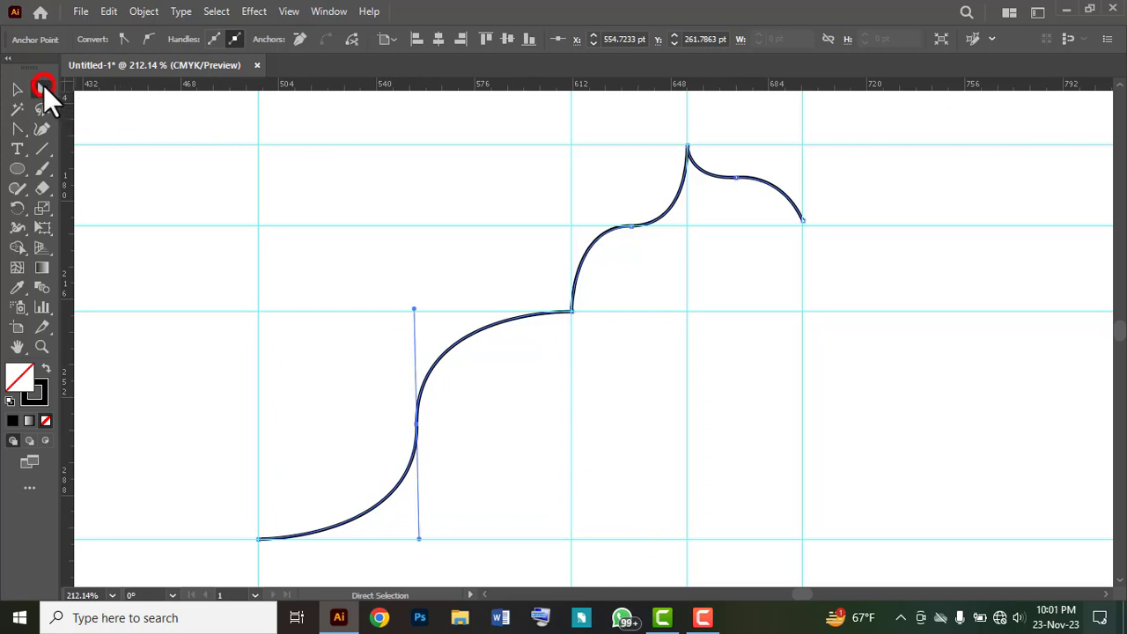
{"action": "left_click", "coordinate": [631, 228]}
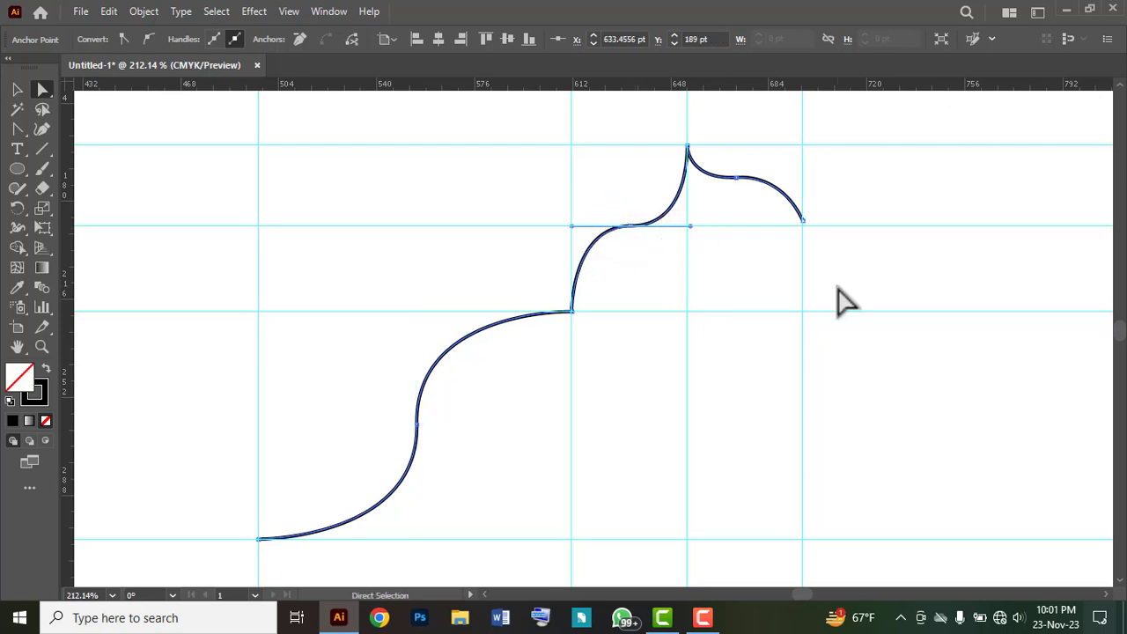
{"action": "key", "text": "Up"}
{"action": "key", "text": "Up"}
{"action": "key", "text": "Up"}
{"action": "key", "text": "Up"}
{"action": "key", "text": "Up"}
{"action": "key", "text": "Up"}
{"action": "key", "text": "Up"}
{"action": "key", "text": "Up"}
{"action": "key", "text": "Up"}
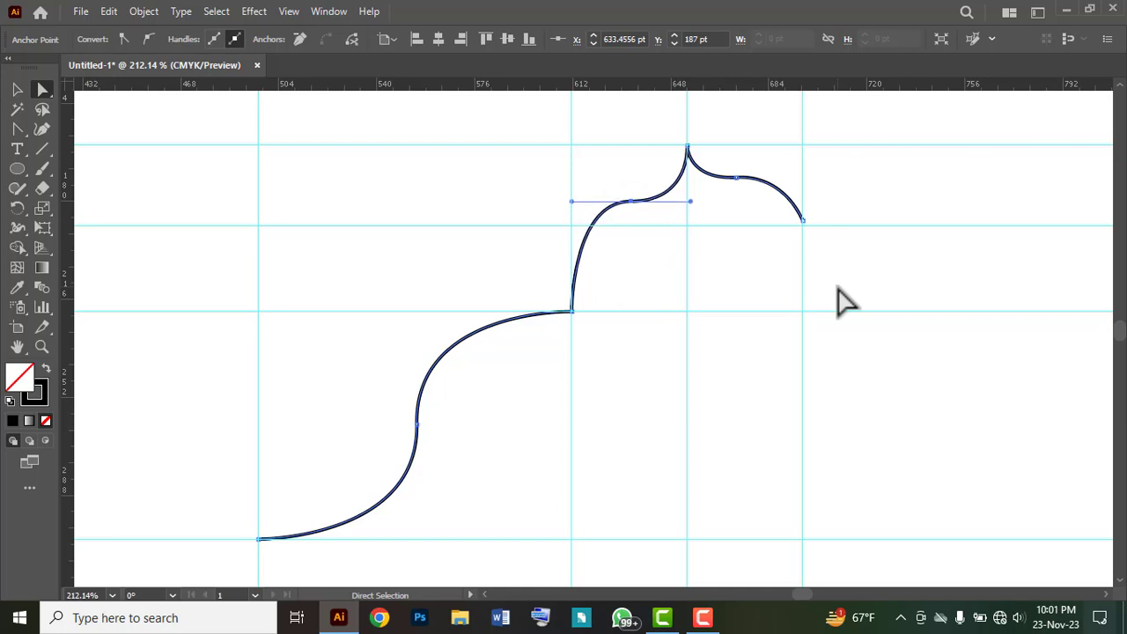
{"action": "key", "text": "Up"}
{"action": "key", "text": "Up"}
{"action": "key", "text": "Up"}
{"action": "key", "text": "Up"}
{"action": "key", "text": "Up"}
{"action": "key", "text": "Up"}
{"action": "key", "text": "Up"}
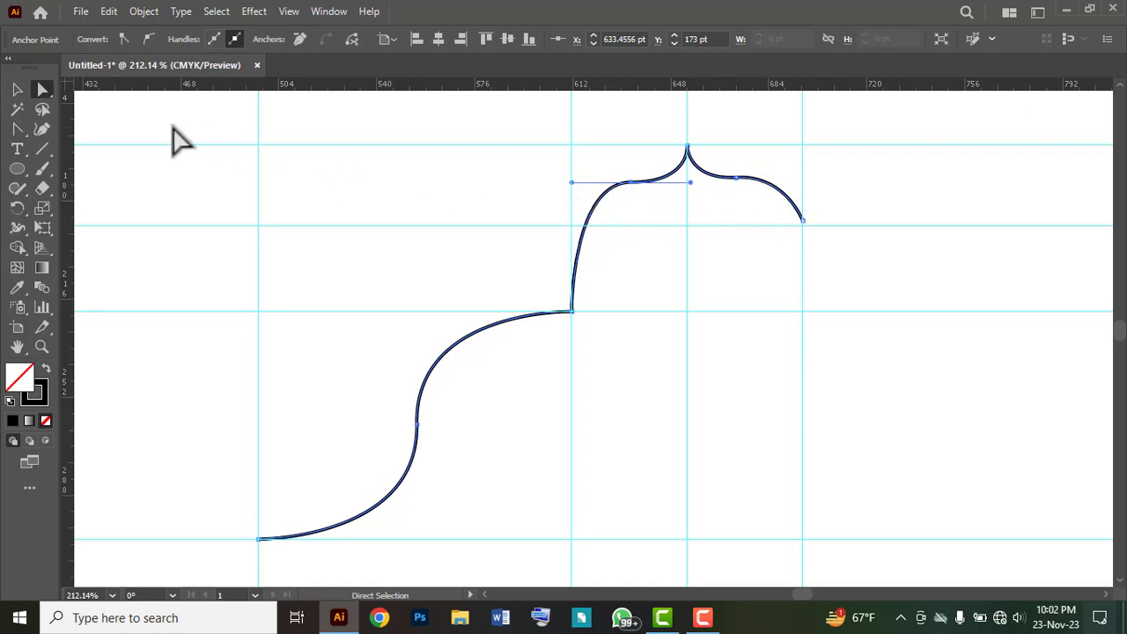
Step: Deselect the curved path and hide the ruler guides
{"action": "left_click", "coordinate": [17, 89]}
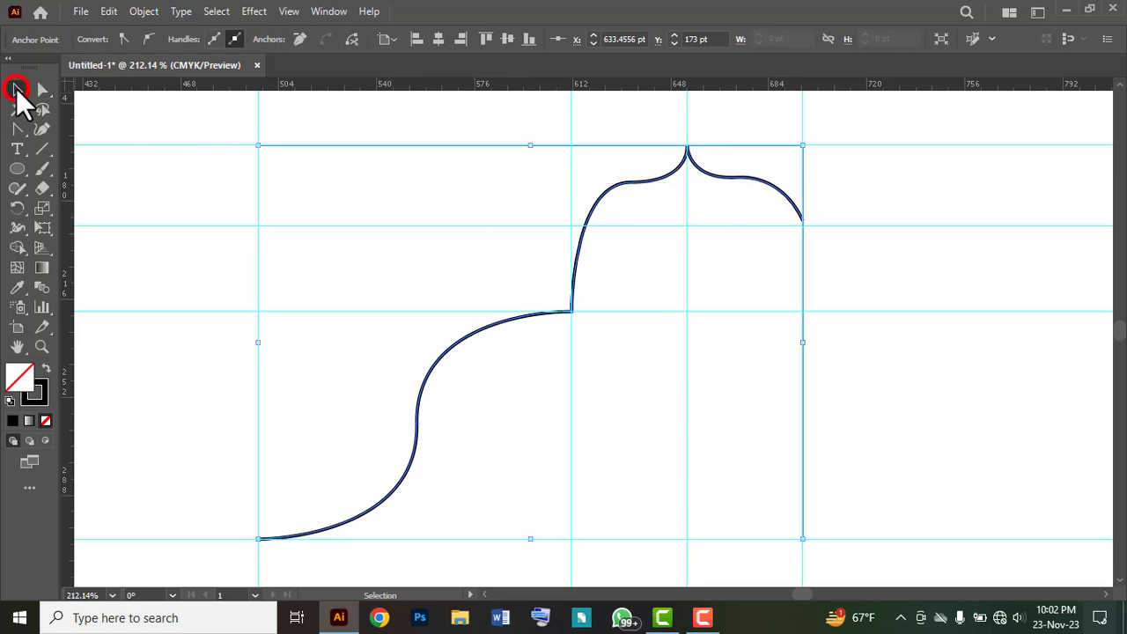
{"action": "left_click", "coordinate": [412, 219]}
{"action": "key", "text": "a"}
{"action": "left_click", "coordinate": [610, 189]}
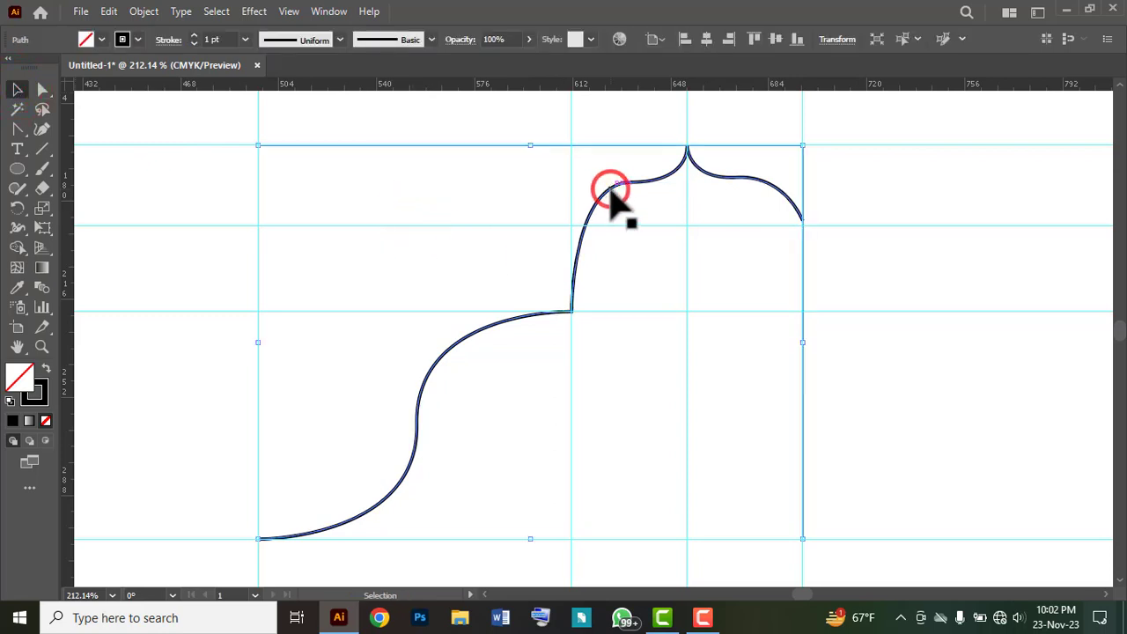
{"action": "key", "text": "ctrl+minus"}
{"action": "left_click_drag", "start_coordinate": [818, 306], "coordinate": [642, 304]}
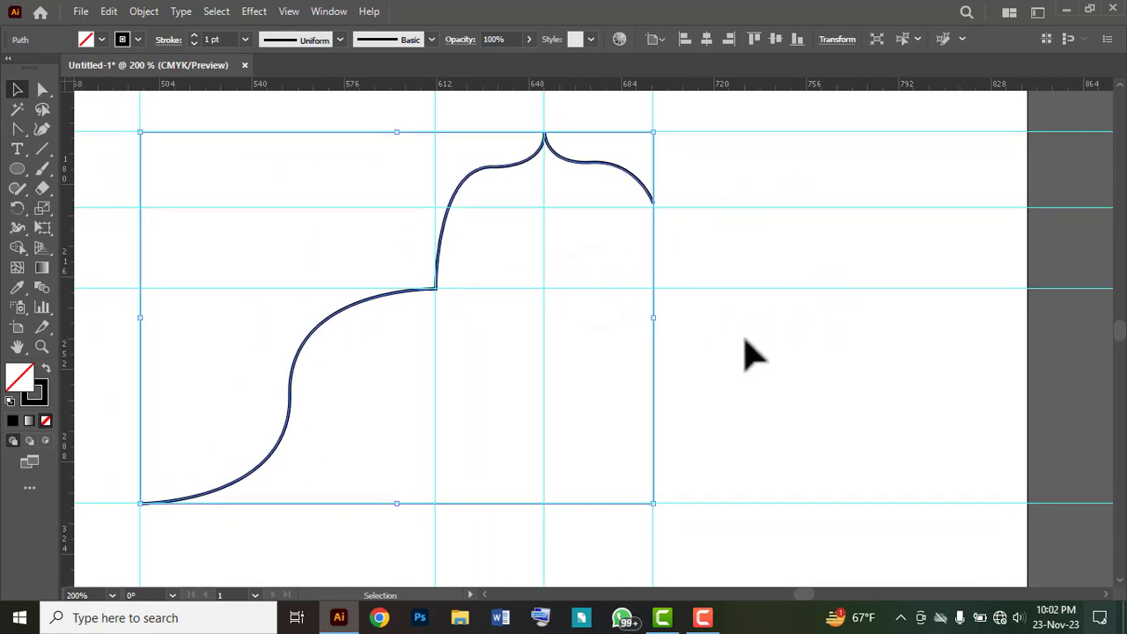
{"action": "right_click", "coordinate": [741, 322]}
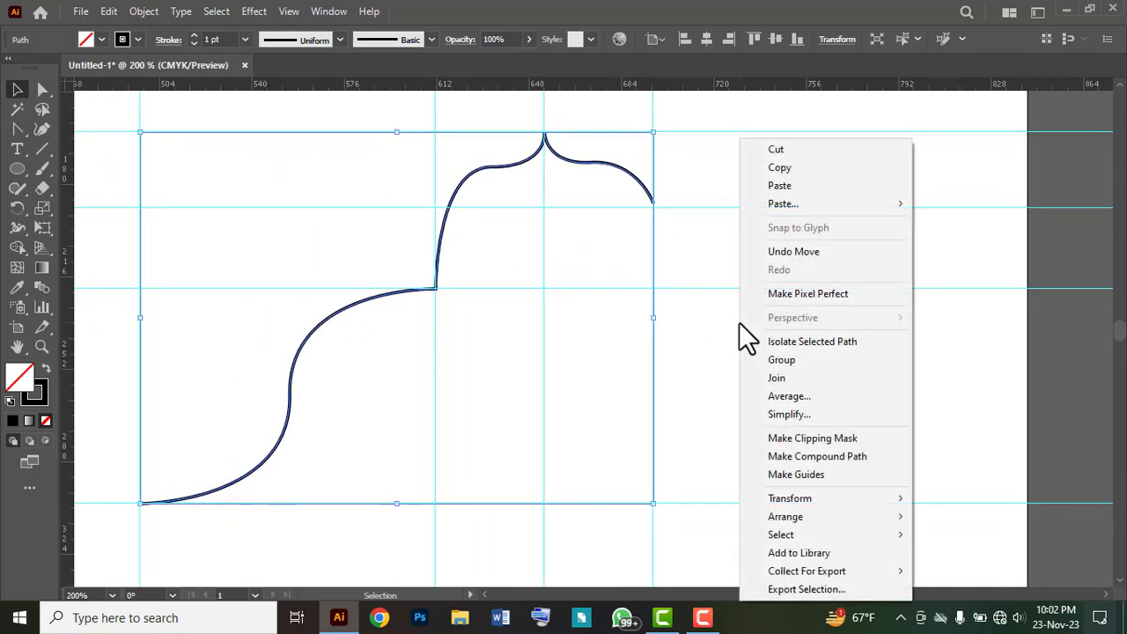
{"action": "left_click", "coordinate": [722, 321]}
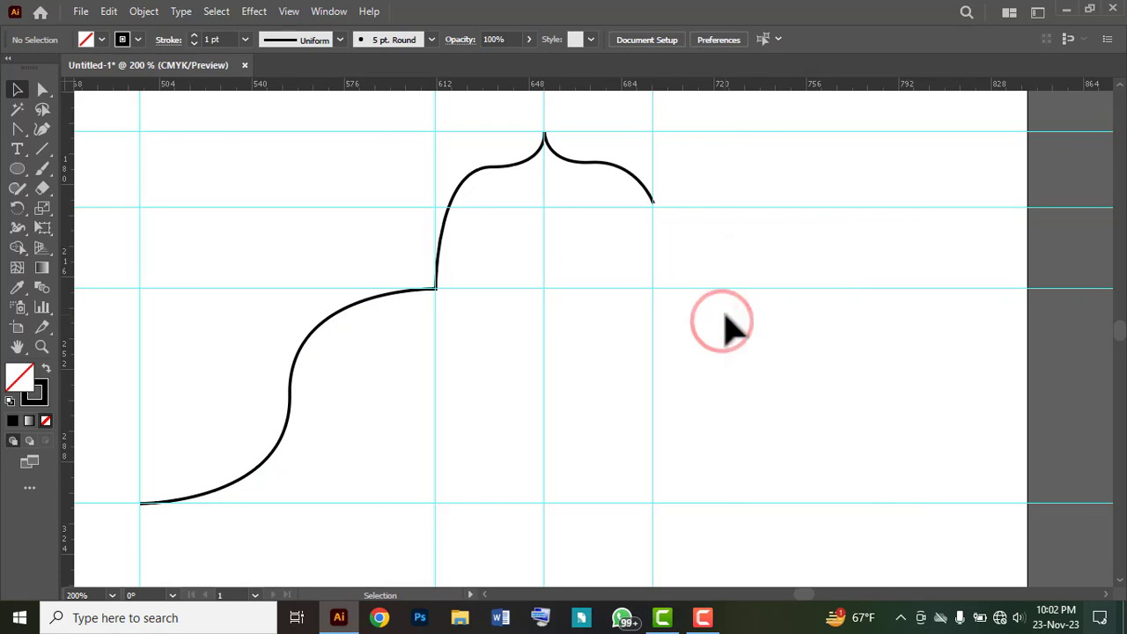
{"action": "right_click", "coordinate": [725, 322]}
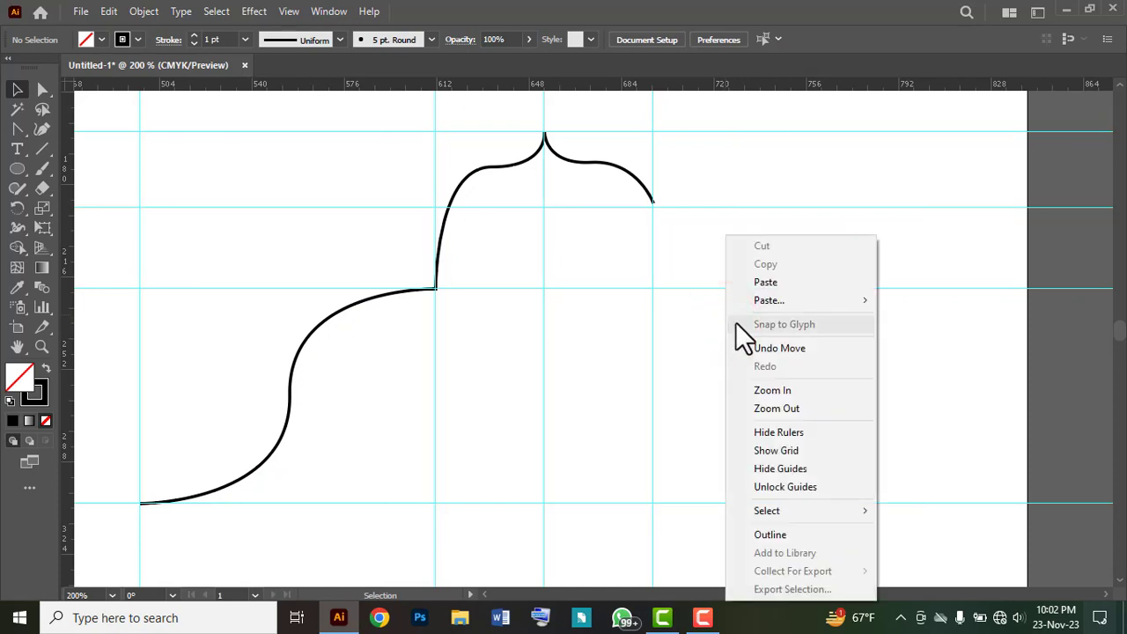
{"action": "left_click", "coordinate": [783, 468]}
Step: Create a mirrored copy of the path with the Reflect tool, across the vertical axis through the end anchor of its short upper curve
{"action": "key", "text": "ctrl+minus"}
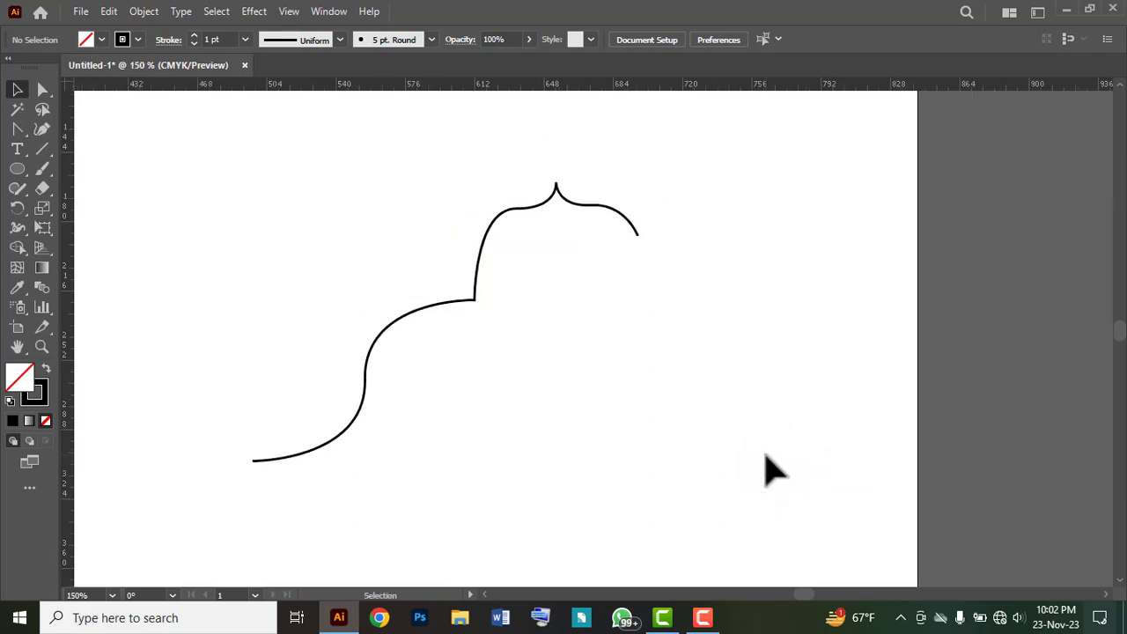
{"action": "left_click_drag", "start_coordinate": [655, 172], "coordinate": [420, 322]}
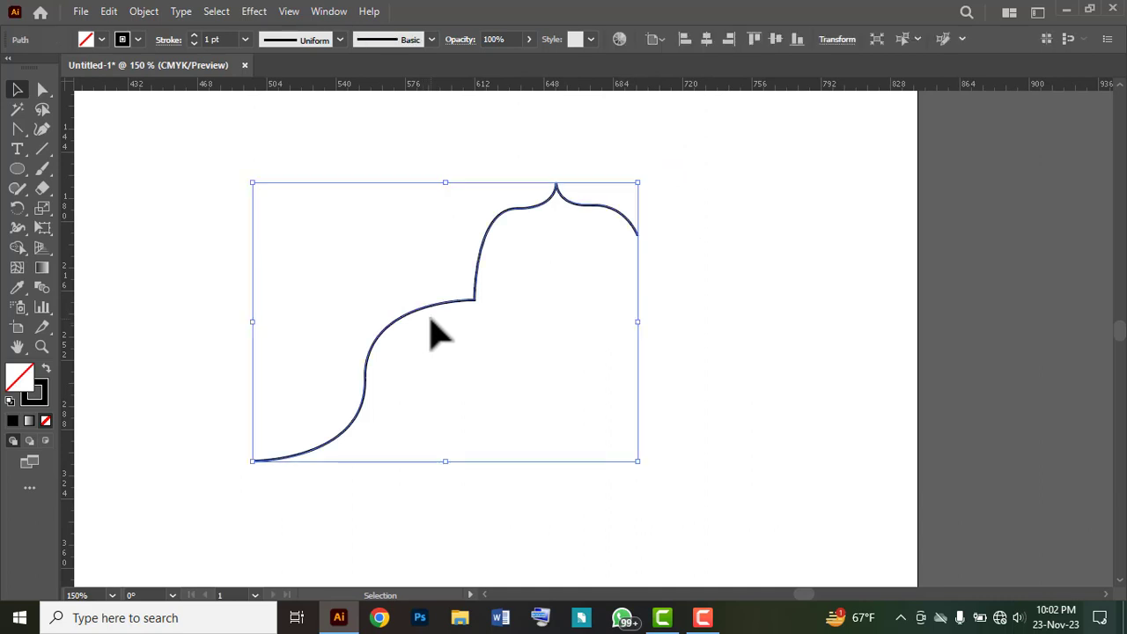
{"action": "left_click", "coordinate": [17, 206]}
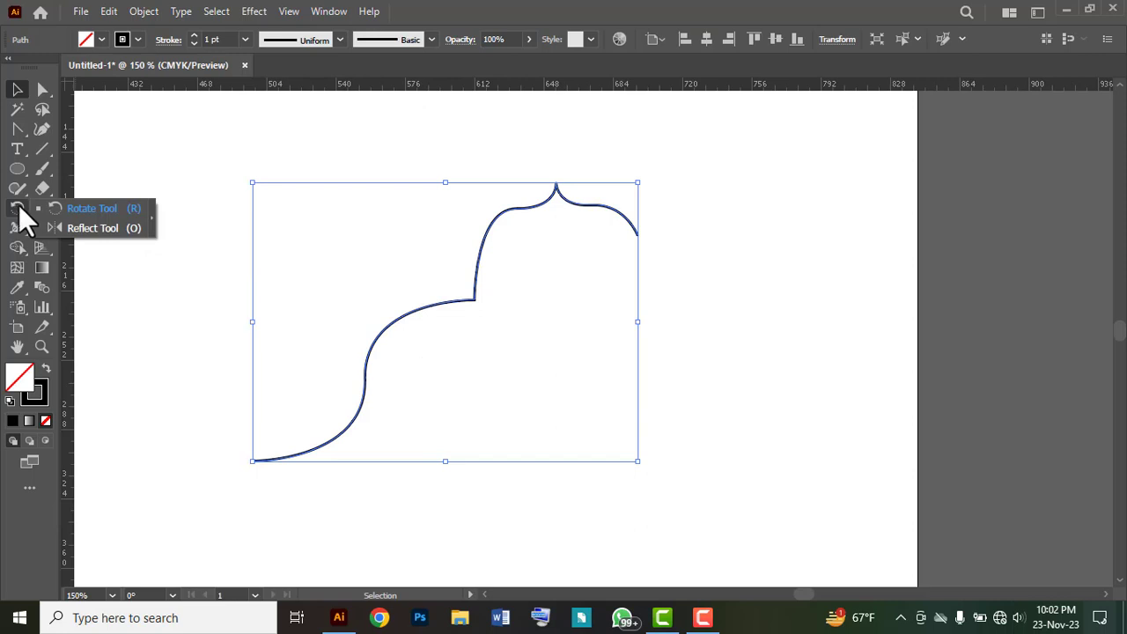
{"action": "left_click", "coordinate": [99, 228]}
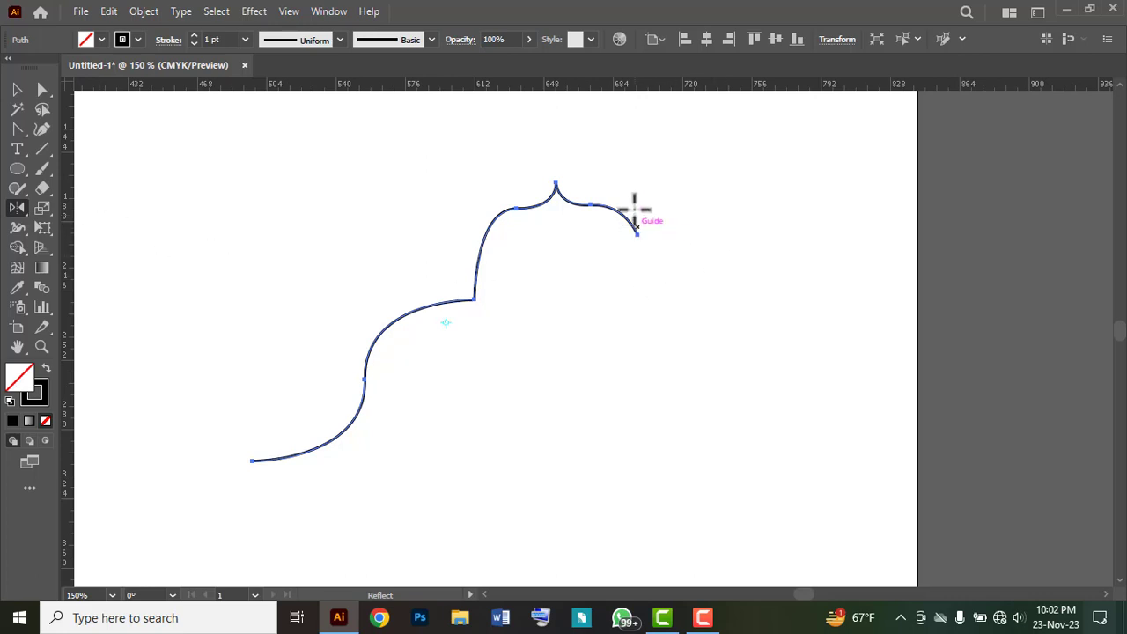
{"action": "key", "text": "ctrl"}
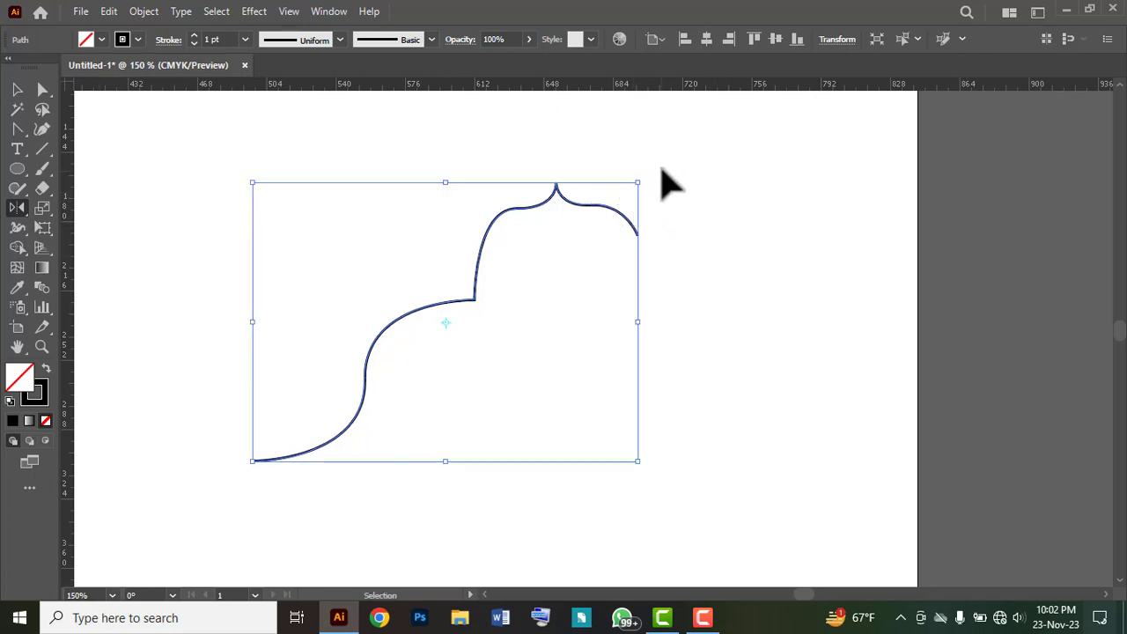
{"action": "left_click_drag", "start_coordinate": [661, 168], "coordinate": [564, 260]}
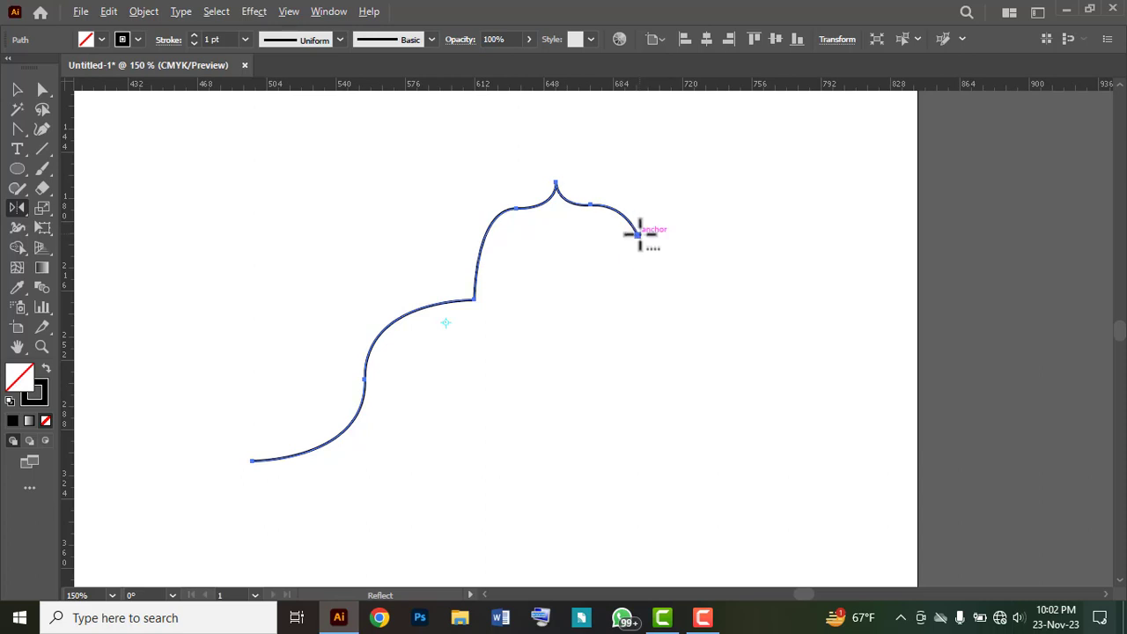
{"action": "key", "text": "ctrl+equal"}
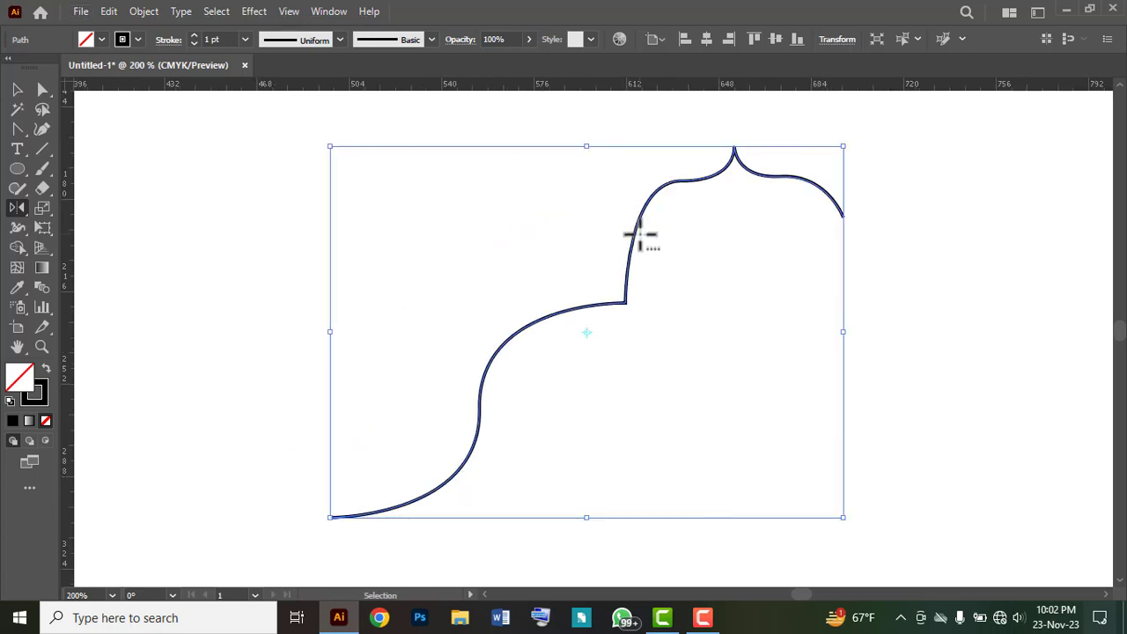
{"action": "left_click_drag", "start_coordinate": [774, 295], "coordinate": [539, 308]}
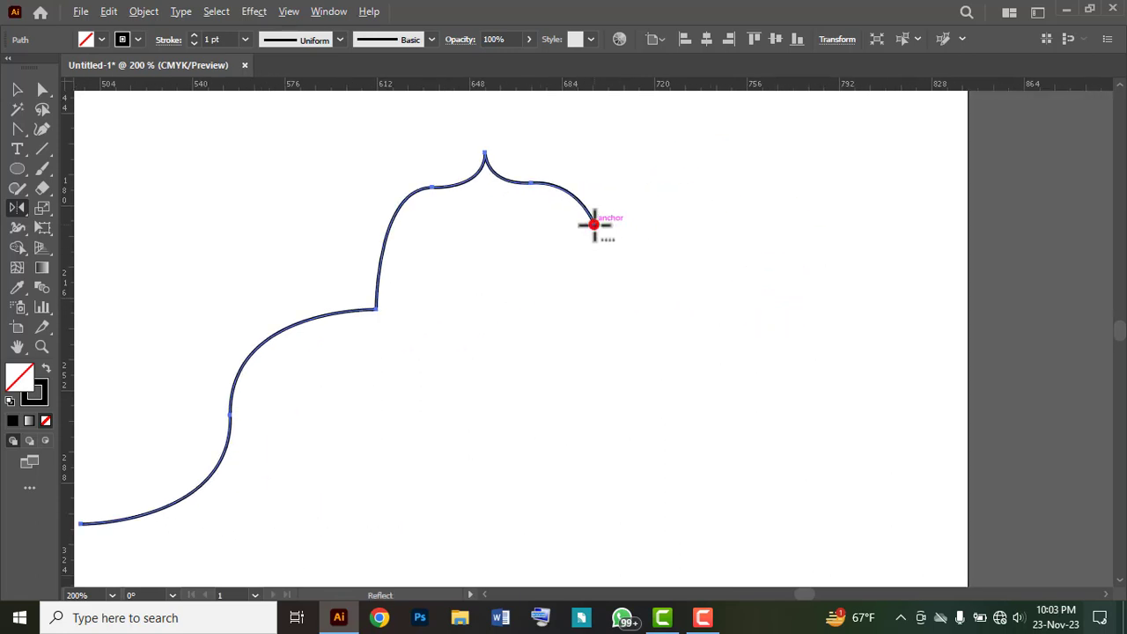
{"action": "left_click", "coordinate": [594, 224], "text": "alt"}
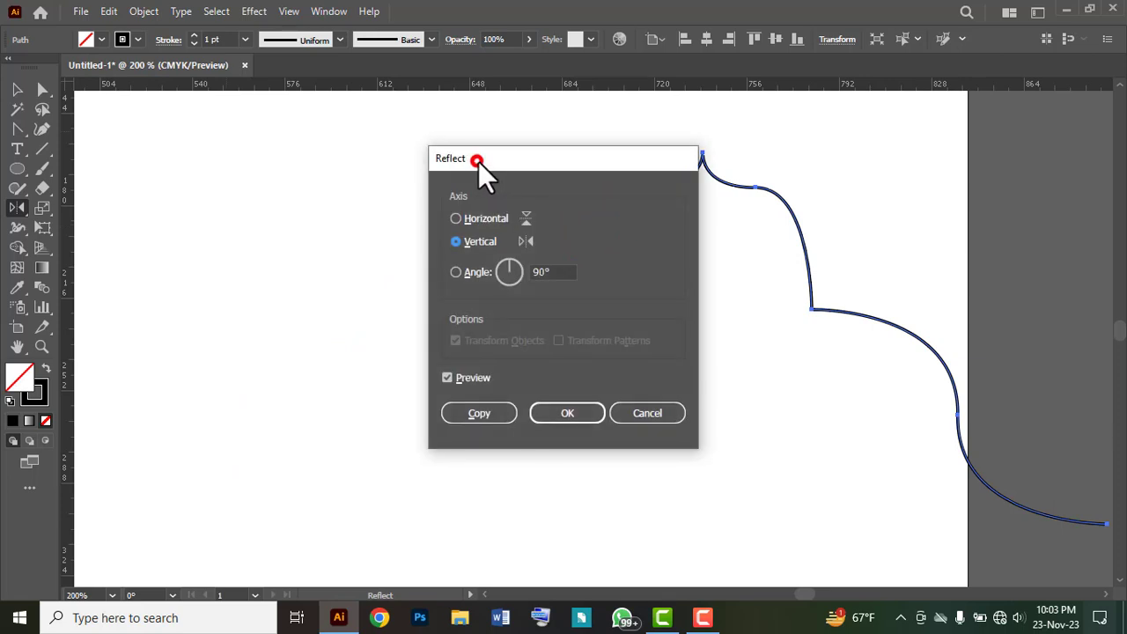
{"action": "left_click_drag", "start_coordinate": [479, 162], "coordinate": [193, 143]}
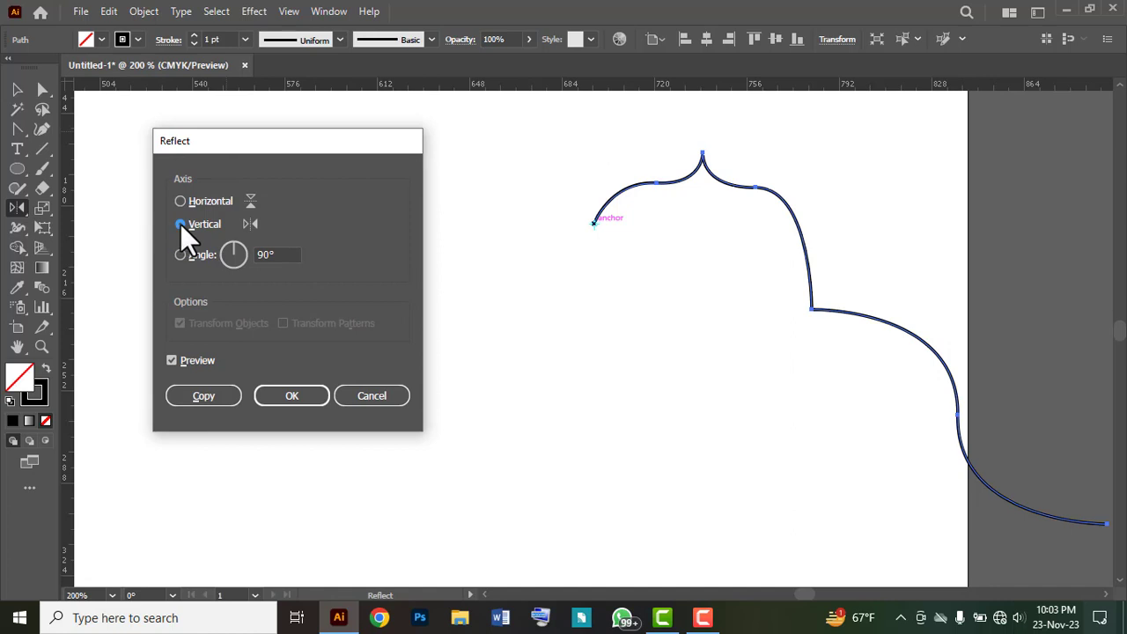
{"action": "left_click", "coordinate": [172, 361]}
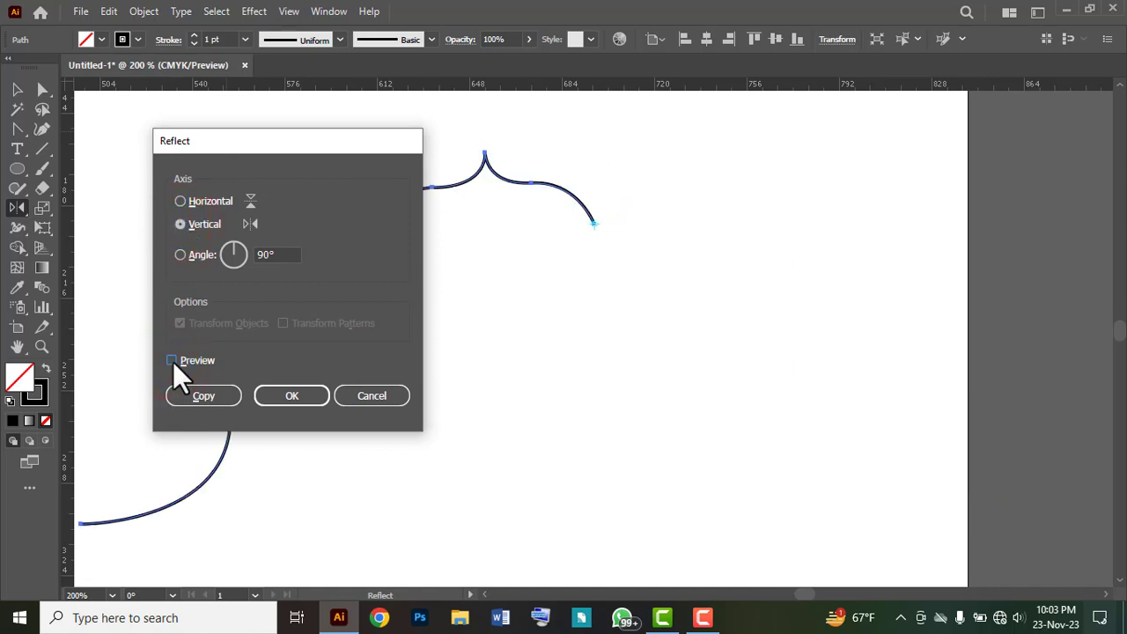
{"action": "left_click", "coordinate": [173, 361]}
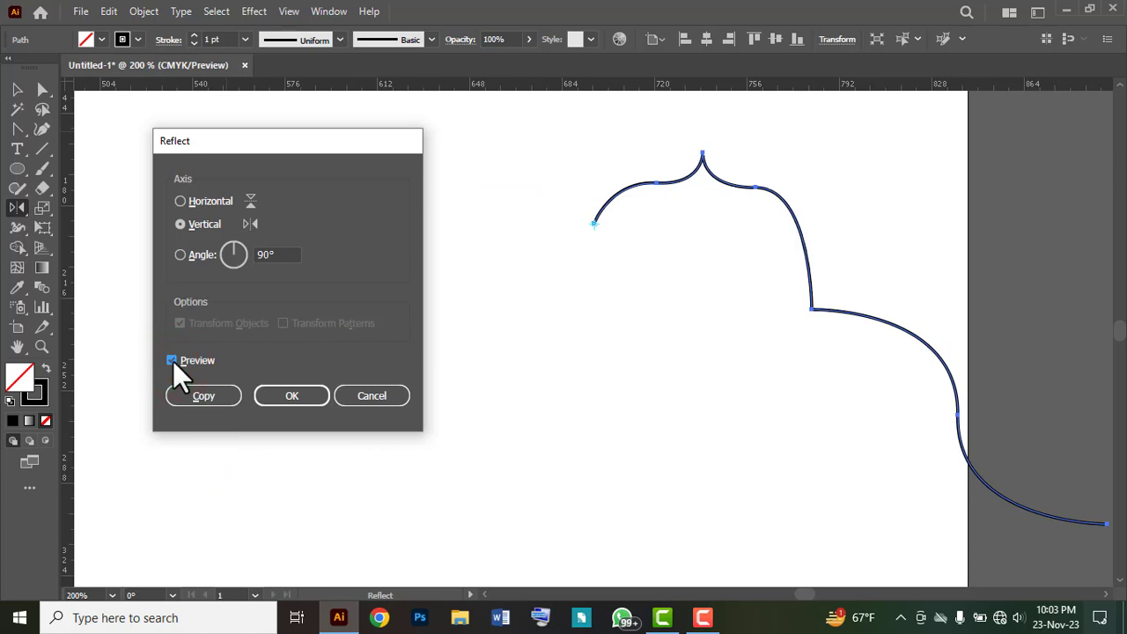
{"action": "left_click", "coordinate": [202, 398]}
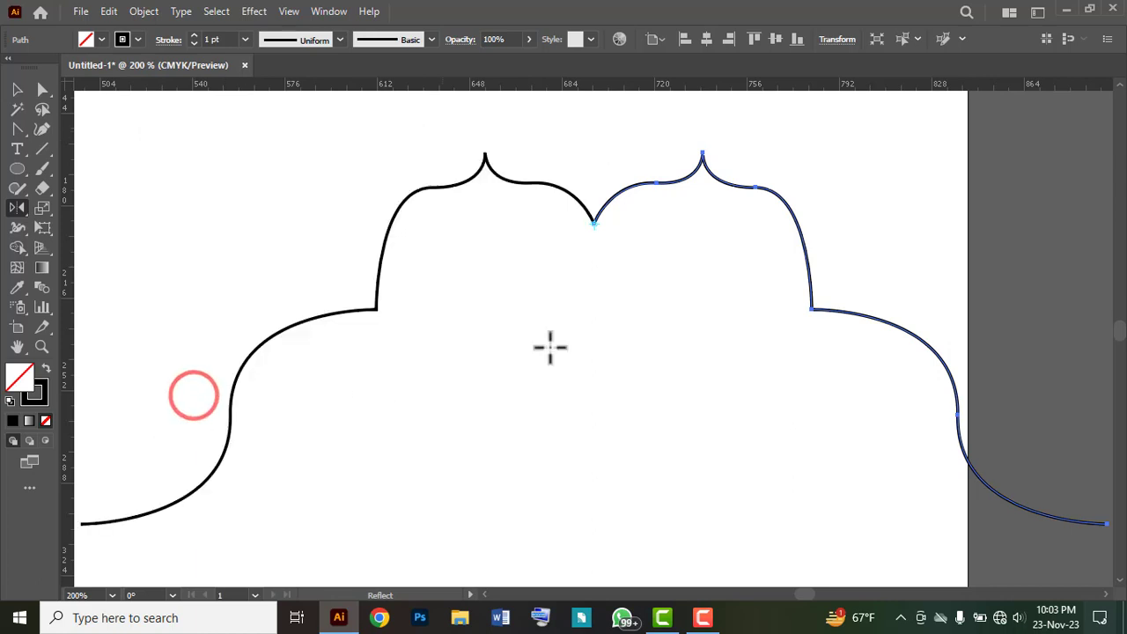
Step: Join the two mirrored halves at their meeting anchors in the upper centre notch, and deselect the path
{"action": "key", "text": "ctrl+minus"}
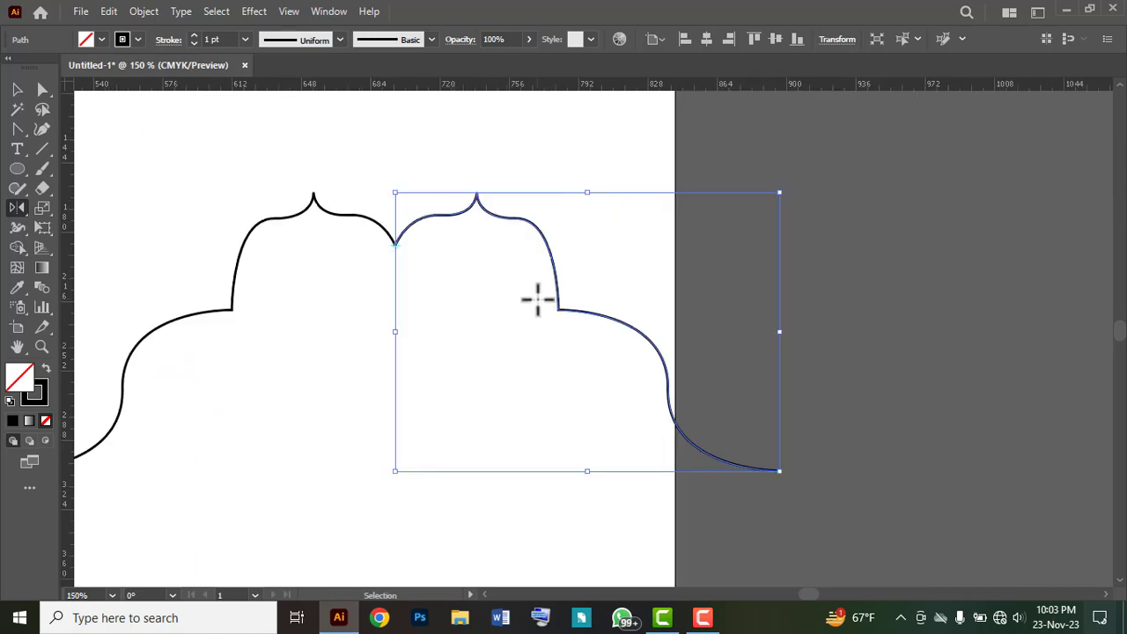
{"action": "left_click_drag", "start_coordinate": [359, 386], "coordinate": [448, 360]}
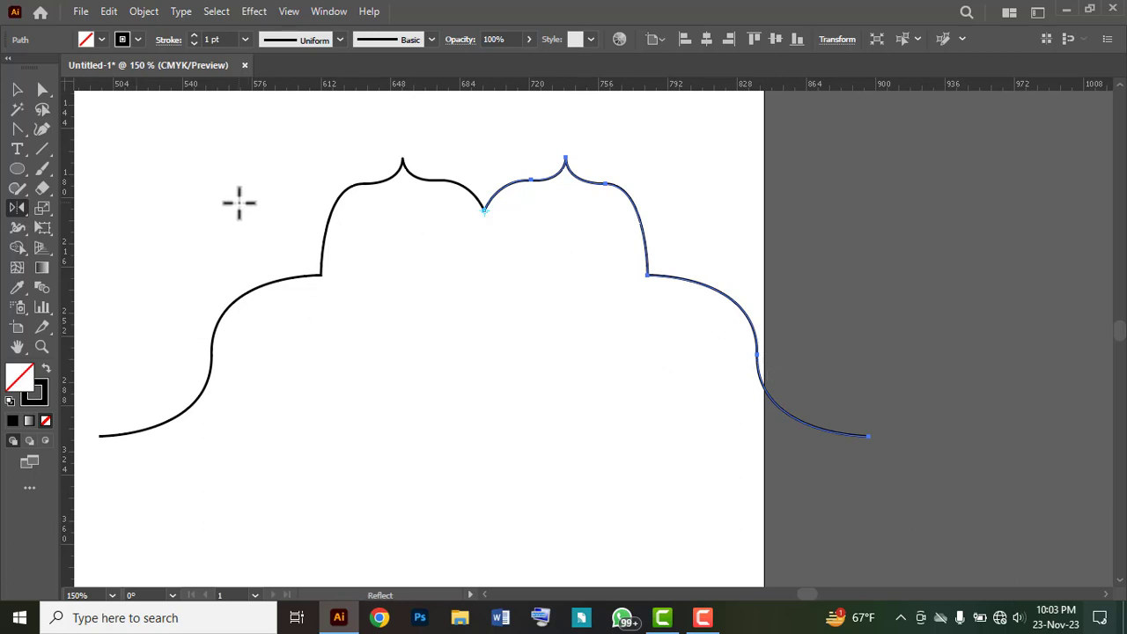
{"action": "left_click", "coordinate": [41, 91]}
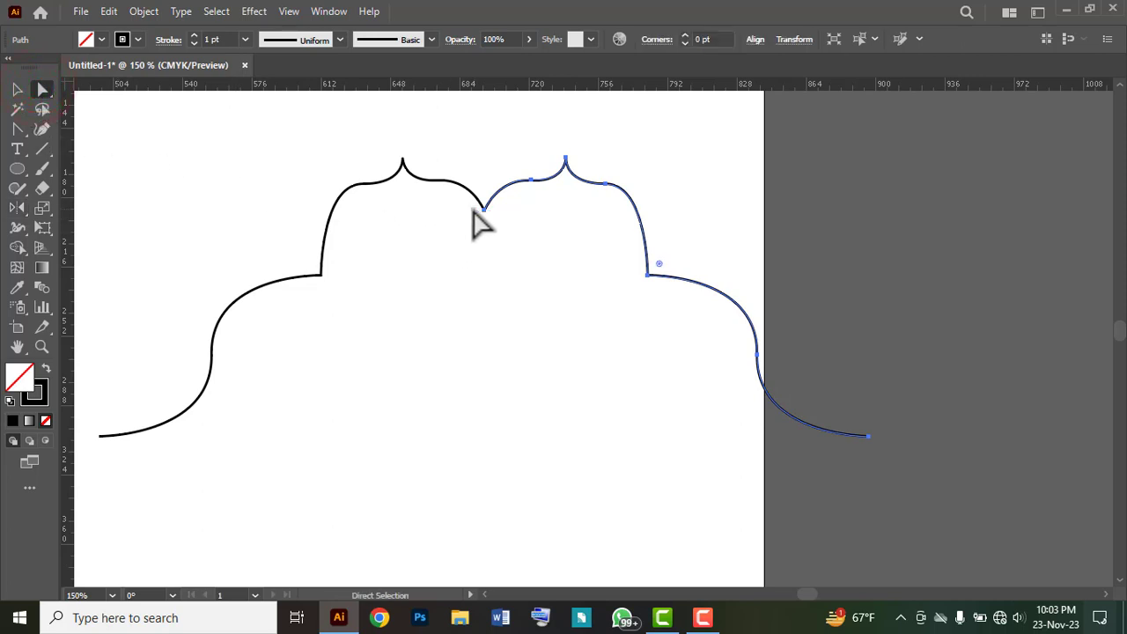
{"action": "left_click_drag", "start_coordinate": [466, 207], "coordinate": [501, 221]}
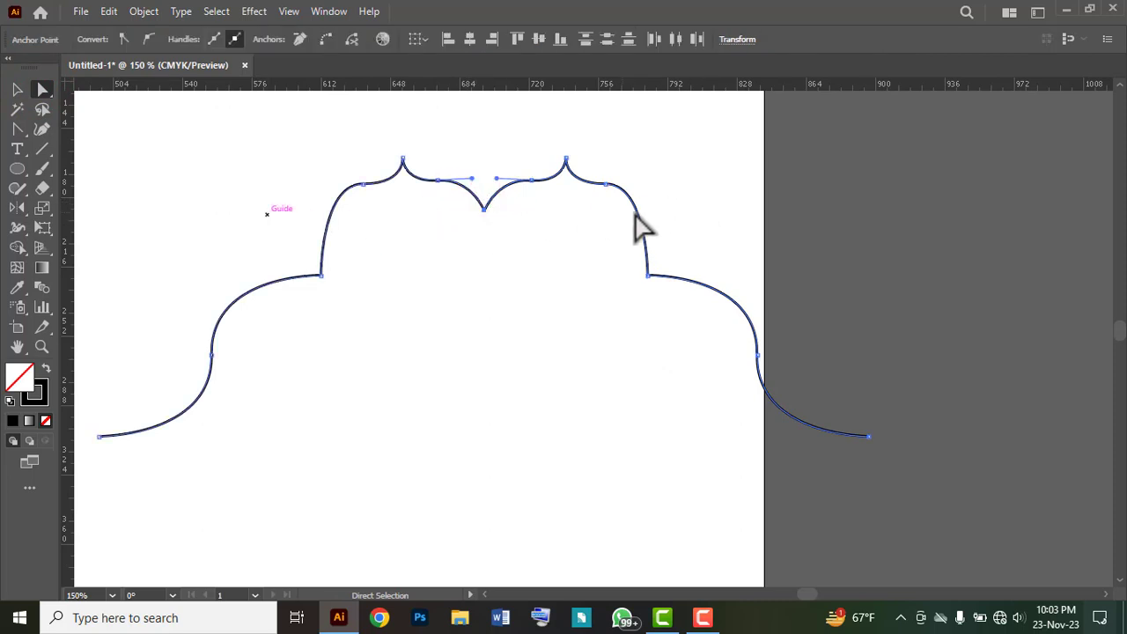
{"action": "right_click", "coordinate": [483, 212]}
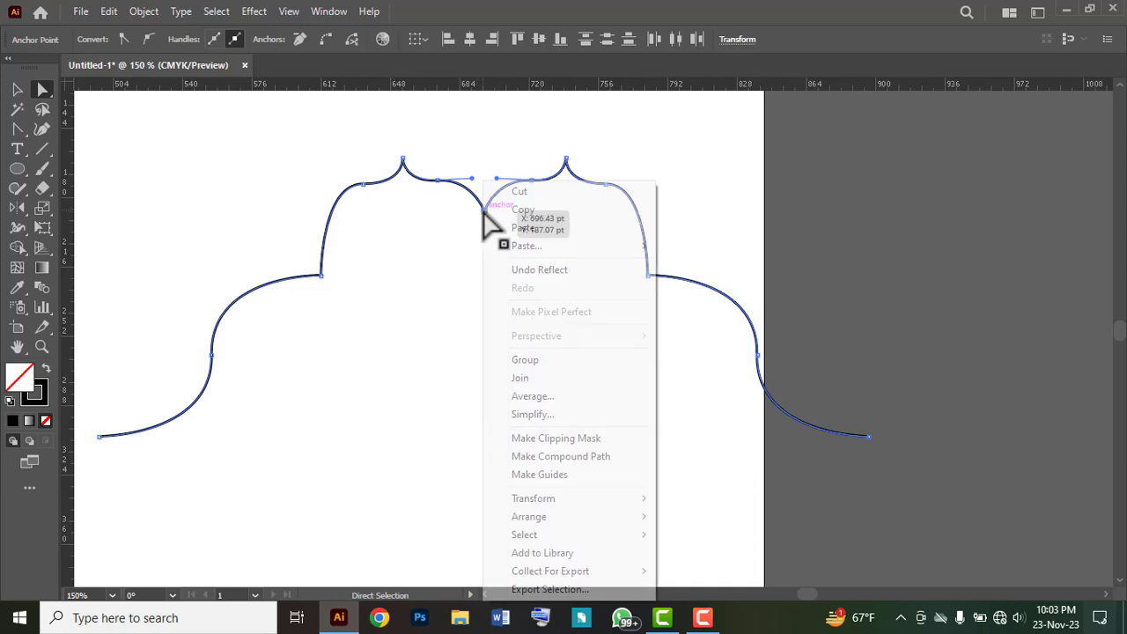
{"action": "left_click", "coordinate": [523, 377]}
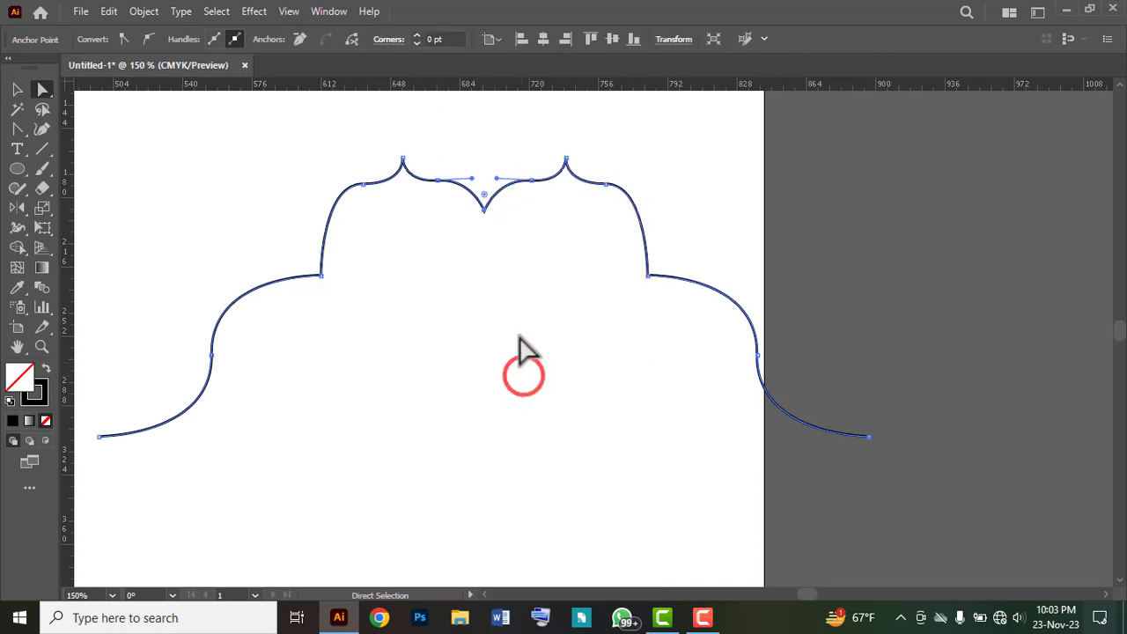
{"action": "left_click", "coordinate": [516, 262]}
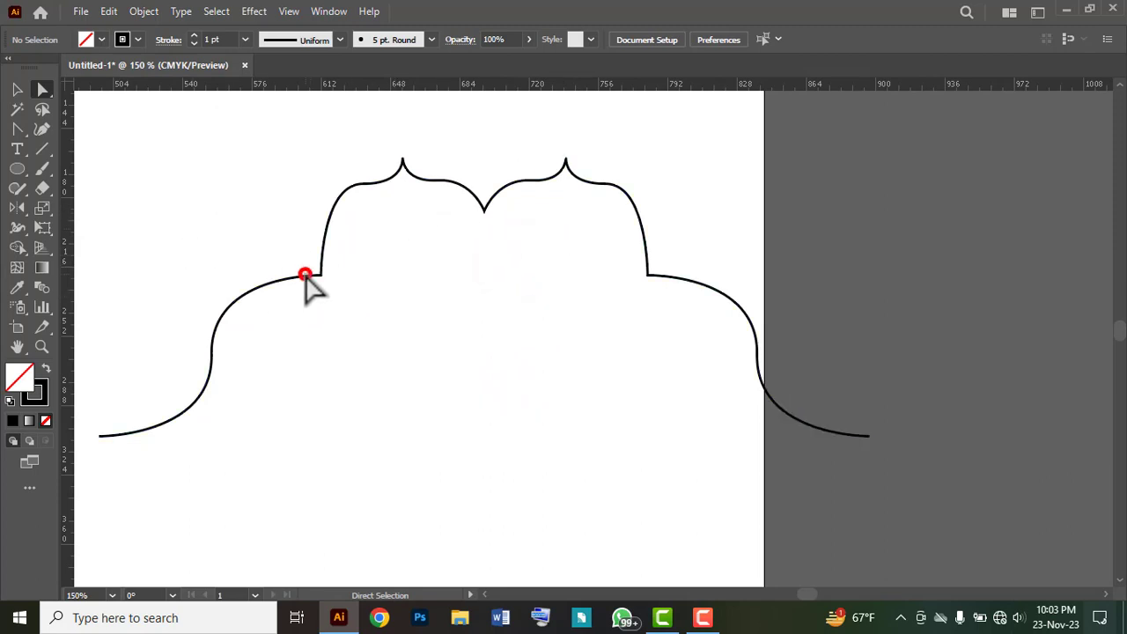
Step: Create a mirrored copy of the joined outline with the Reflect tool, across the horizontal axis through its lower-left end anchor
{"action": "left_click", "coordinate": [18, 89]}
{"action": "left_click", "coordinate": [201, 194]}
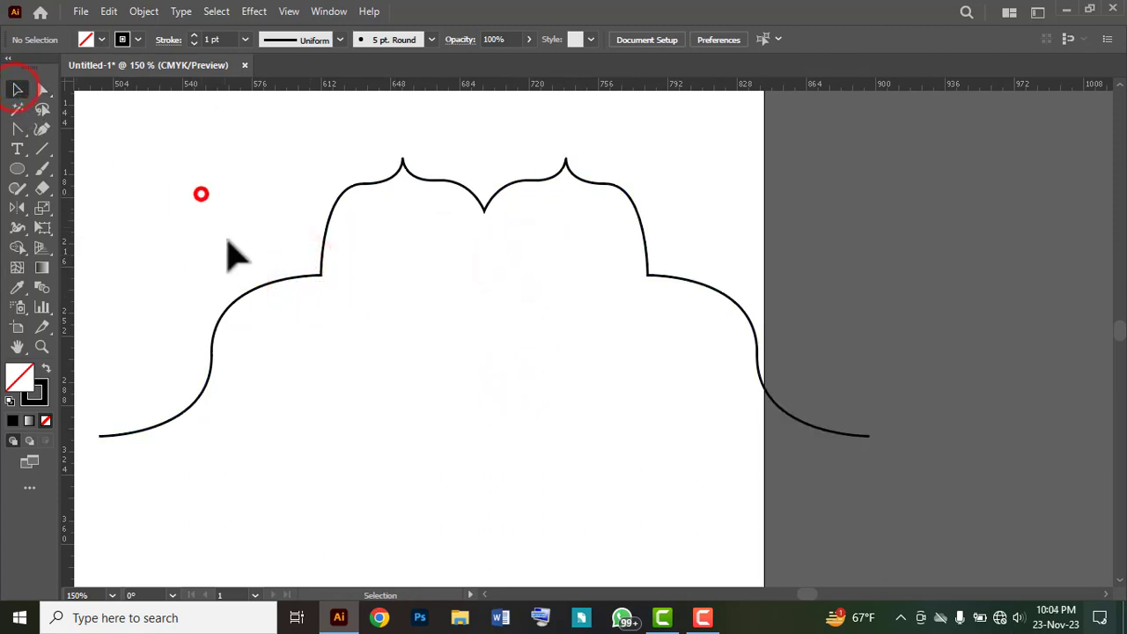
{"action": "left_click_drag", "start_coordinate": [229, 241], "coordinate": [308, 326]}
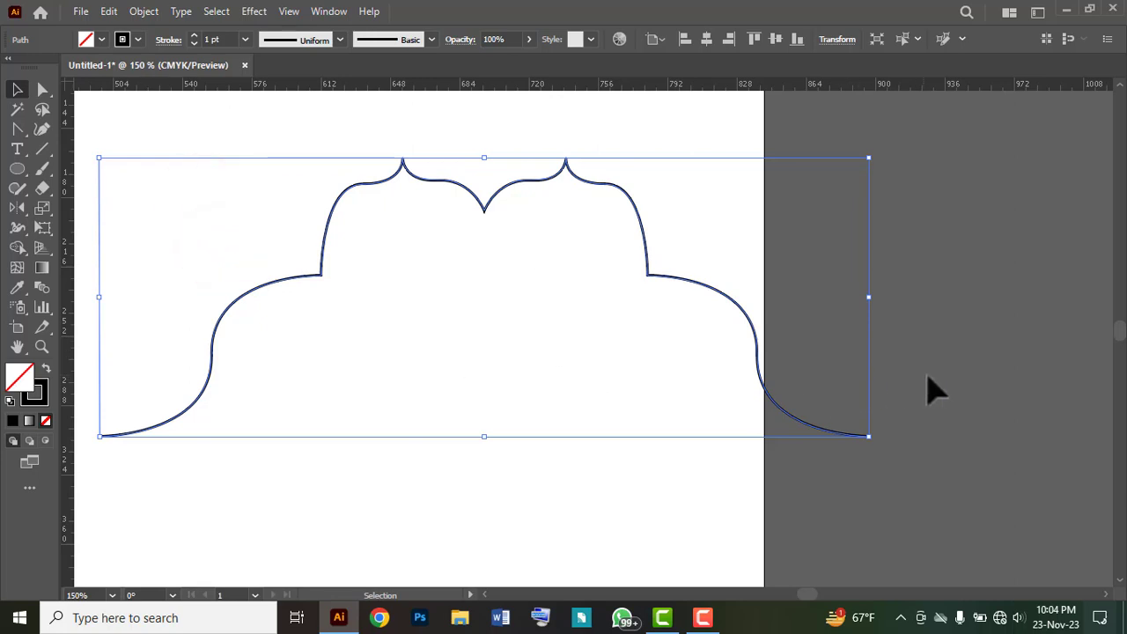
{"action": "scroll", "coordinate": [475, 384], "scroll_direction": "down", "scroll_amount": 1}
{"action": "left_click_drag", "start_coordinate": [308, 432], "coordinate": [363, 465]}
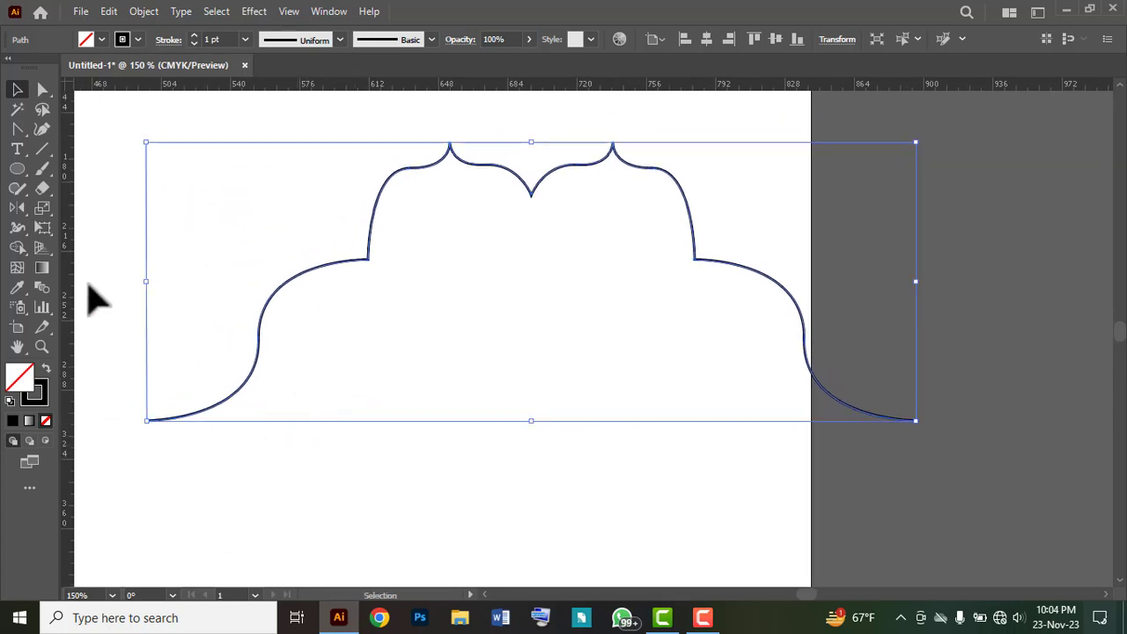
{"action": "left_click", "coordinate": [15, 207]}
{"action": "key", "text": "v"}
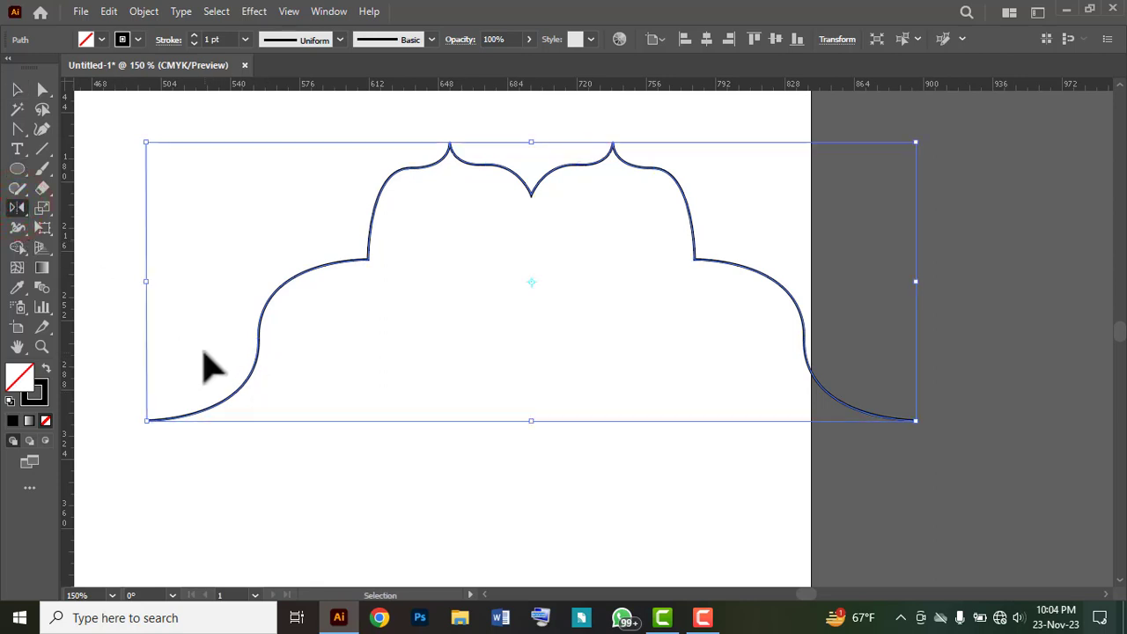
{"action": "left_click_drag", "start_coordinate": [127, 351], "coordinate": [315, 458]}
{"action": "key", "text": "o"}
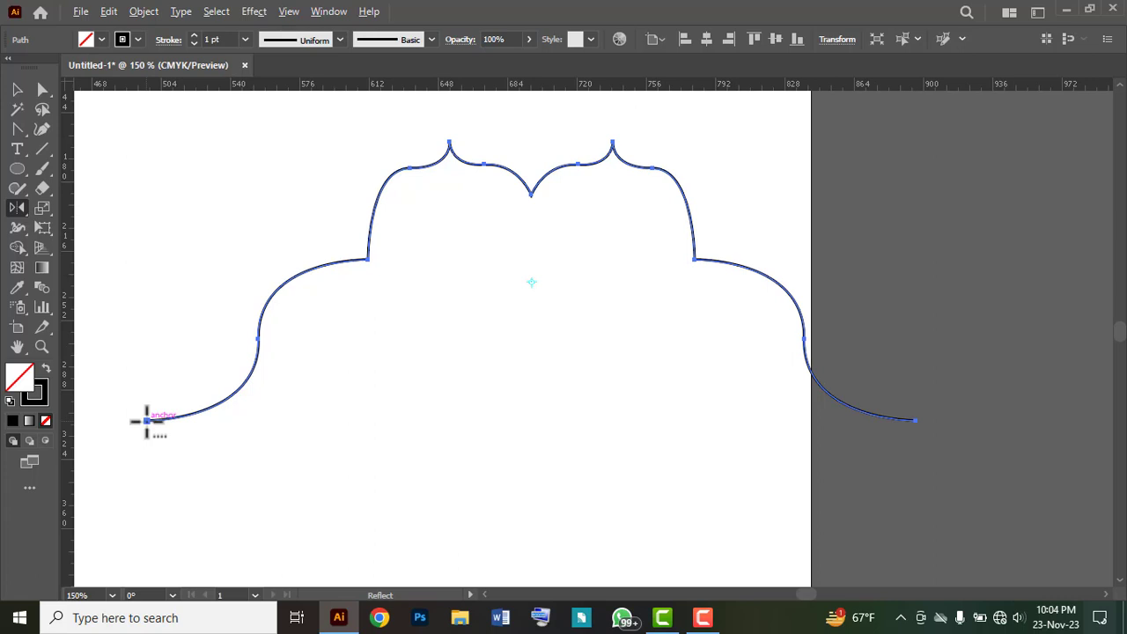
{"action": "left_click", "coordinate": [146, 421], "text": "alt"}
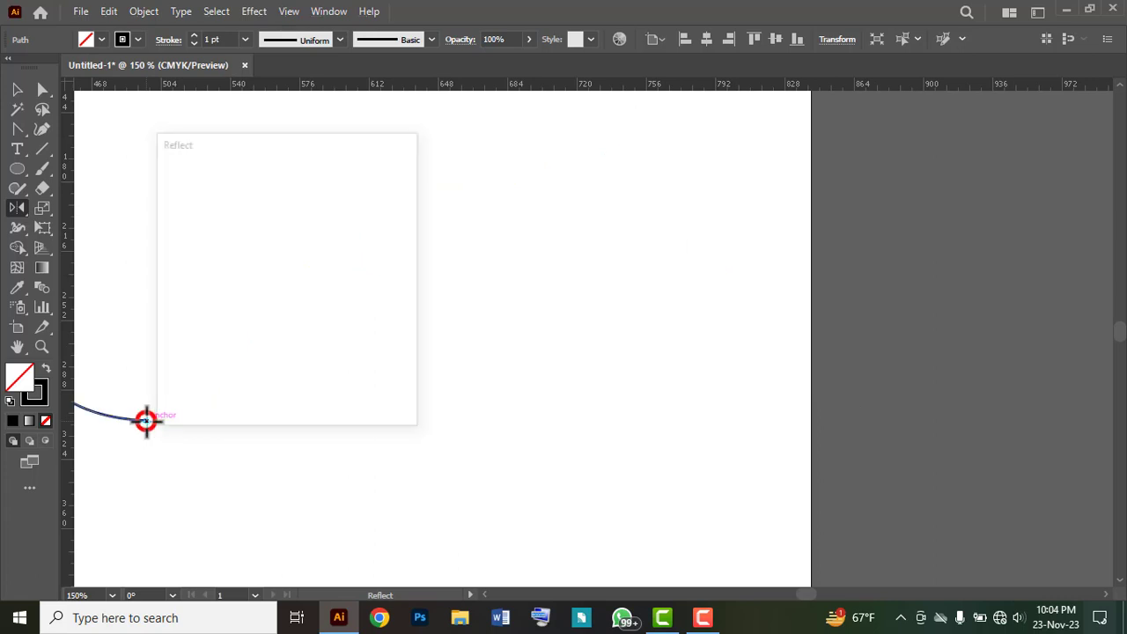
{"action": "left_click_drag", "start_coordinate": [244, 141], "coordinate": [413, 140]}
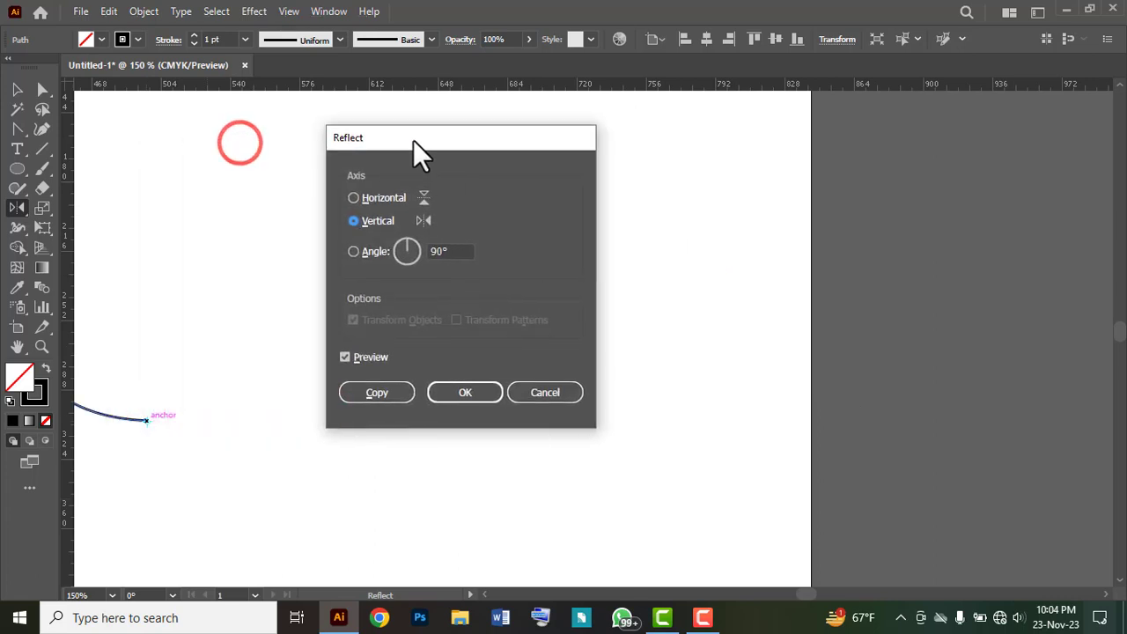
{"action": "left_click", "coordinate": [353, 198]}
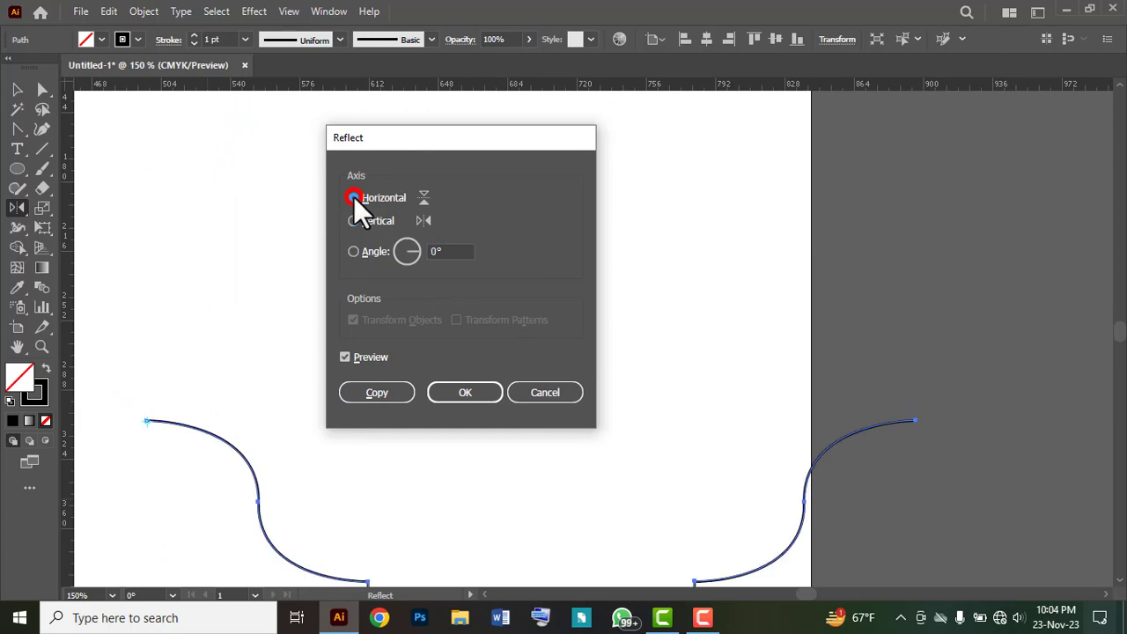
{"action": "left_click", "coordinate": [356, 391]}
{"action": "key", "text": "ctrl+minus"}
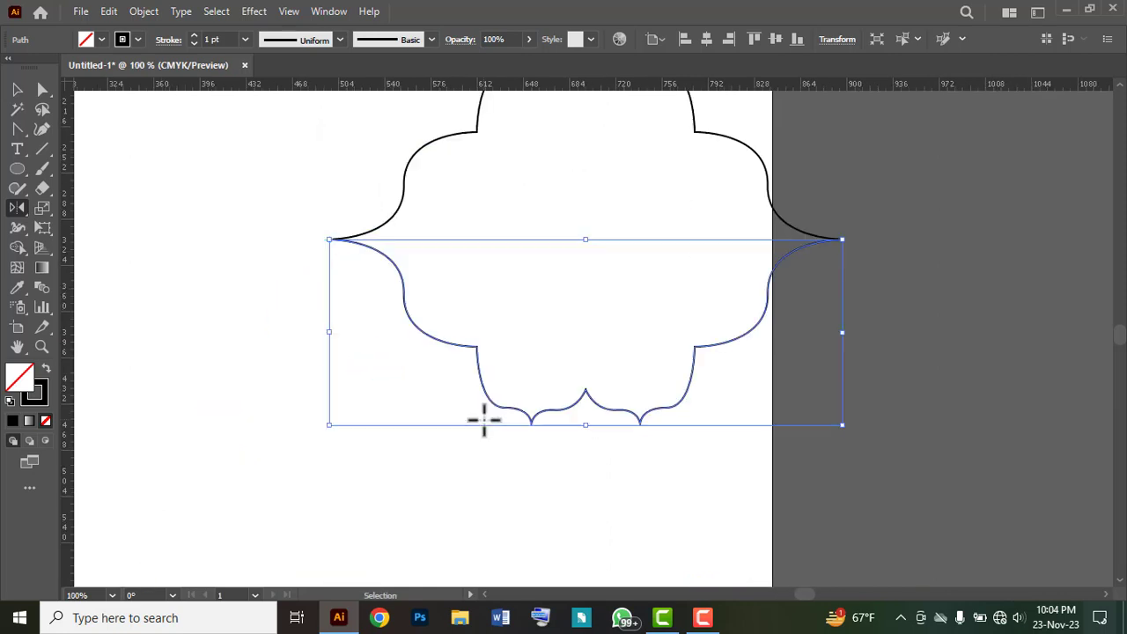
Step: Join the upper and lower outline halves at their meeting anchors on the left tip, and deselect the path
{"action": "scroll", "coordinate": [564, 418], "scroll_direction": "up", "scroll_amount": 3}
{"action": "scroll", "coordinate": [387, 348], "scroll_direction": "down", "scroll_amount": 1}
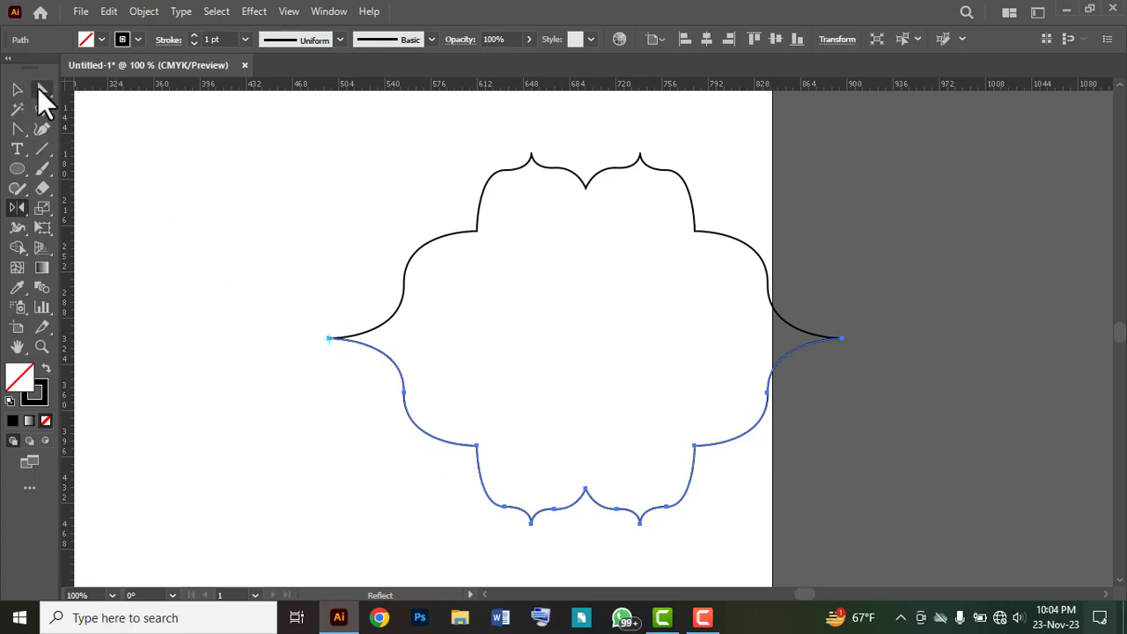
{"action": "left_click", "coordinate": [42, 90]}
{"action": "left_click", "coordinate": [304, 310]}
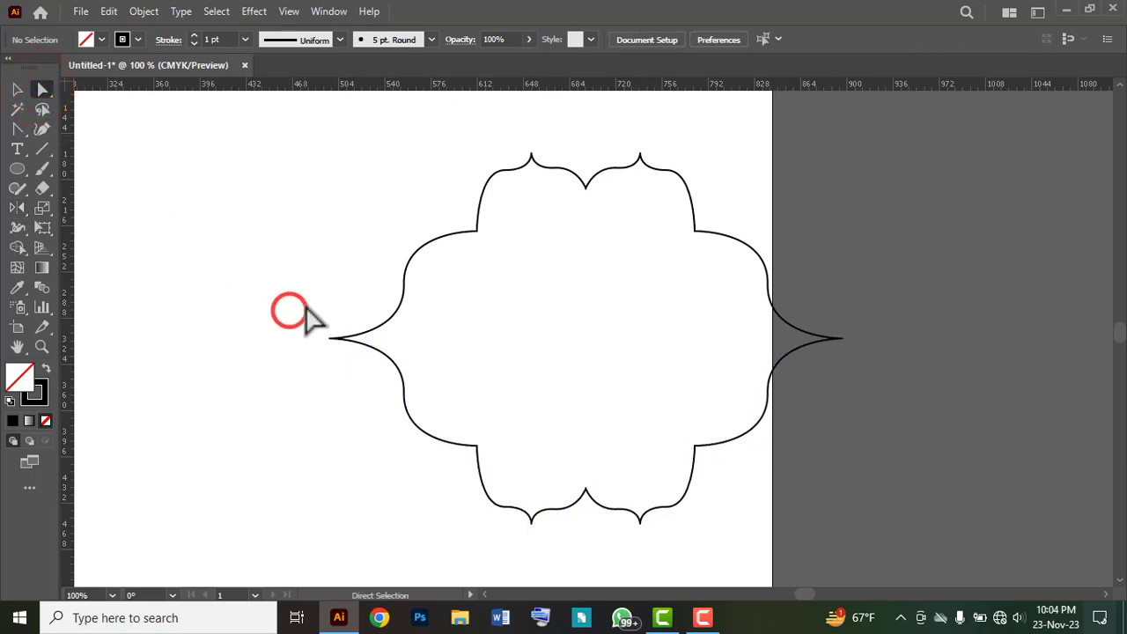
{"action": "left_click_drag", "start_coordinate": [304, 302], "coordinate": [352, 383]}
{"action": "right_click", "coordinate": [340, 341]}
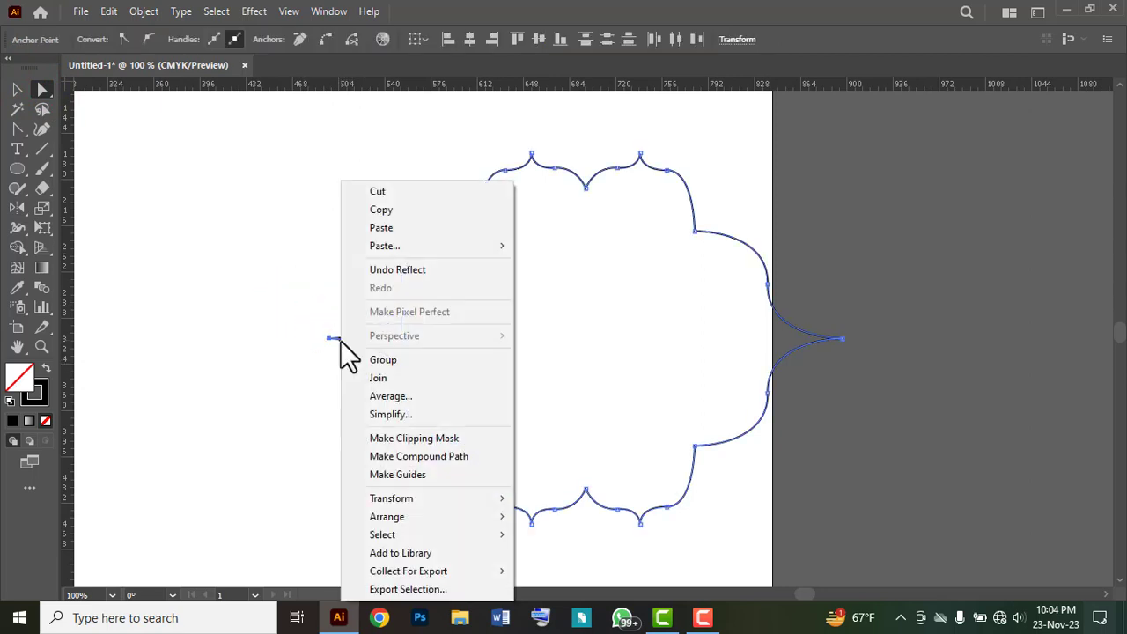
{"action": "left_click", "coordinate": [363, 377]}
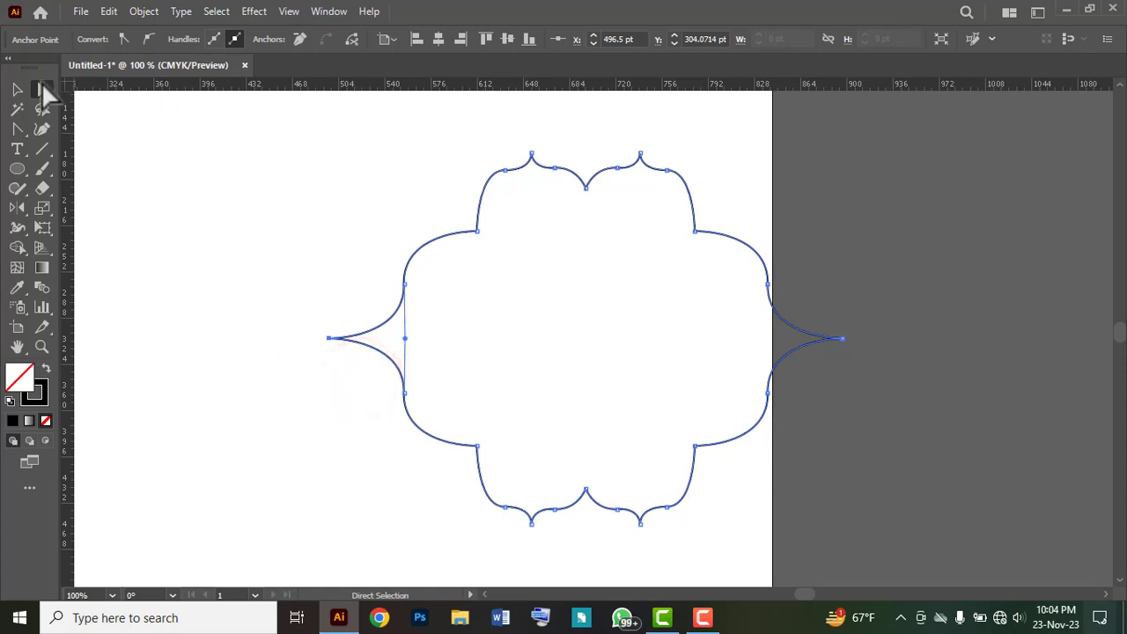
{"action": "left_click", "coordinate": [17, 89]}
{"action": "left_click", "coordinate": [228, 307]}
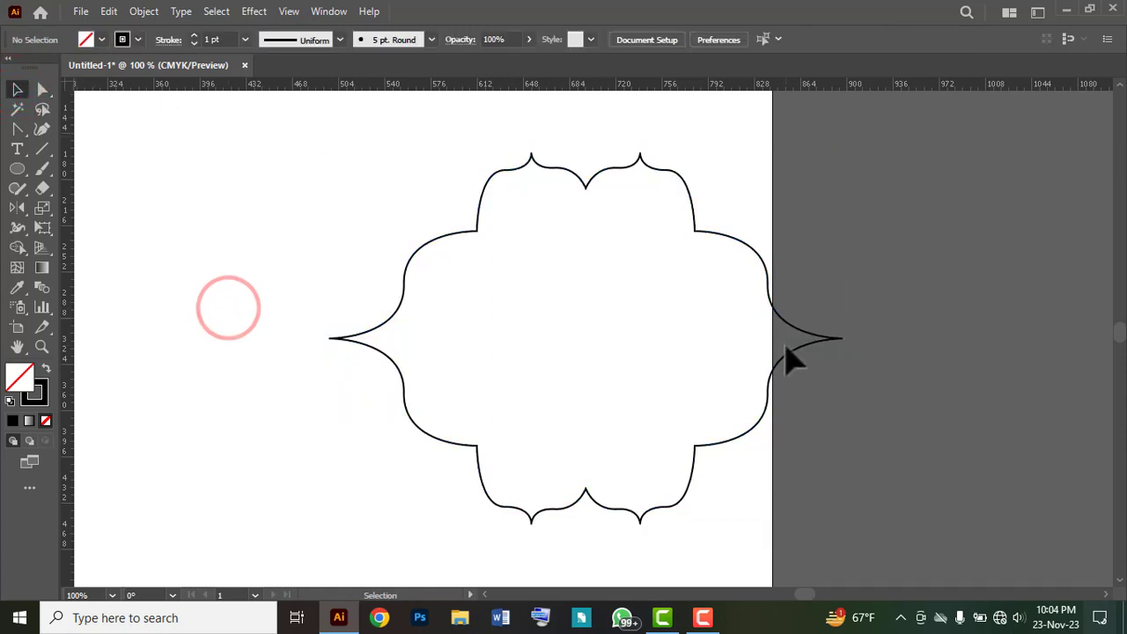
Step: Move the frame outline fully onto the artboard, and give it a yellow fill with no stroke
{"action": "left_click_drag", "start_coordinate": [773, 368], "coordinate": [613, 362]}
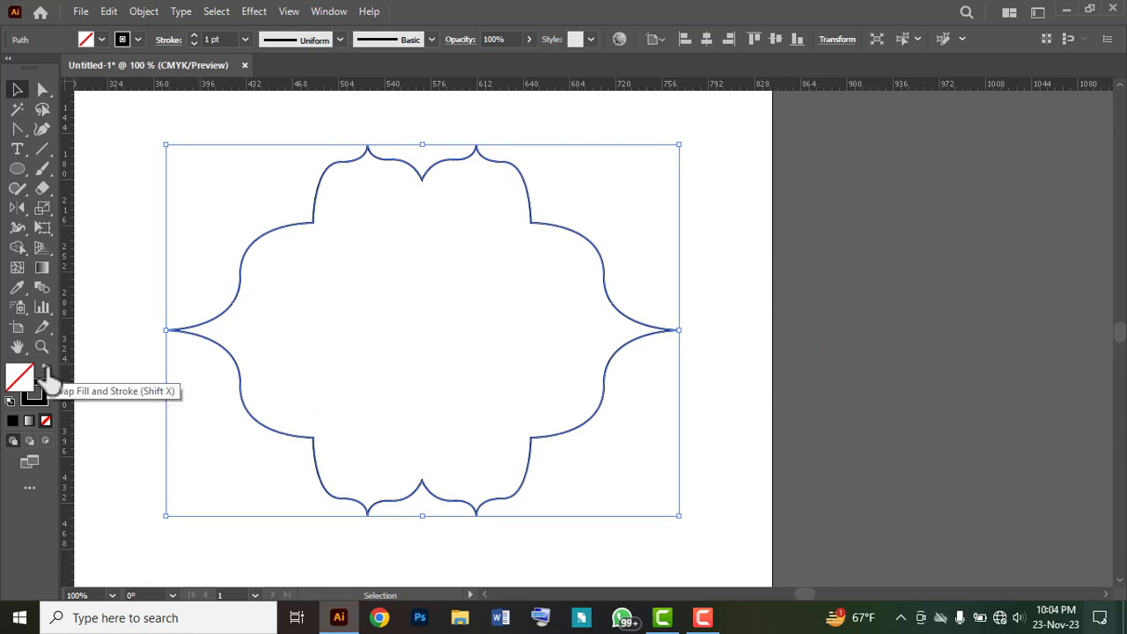
{"action": "left_click", "coordinate": [100, 38]}
{"action": "left_click", "coordinate": [68, 68]}
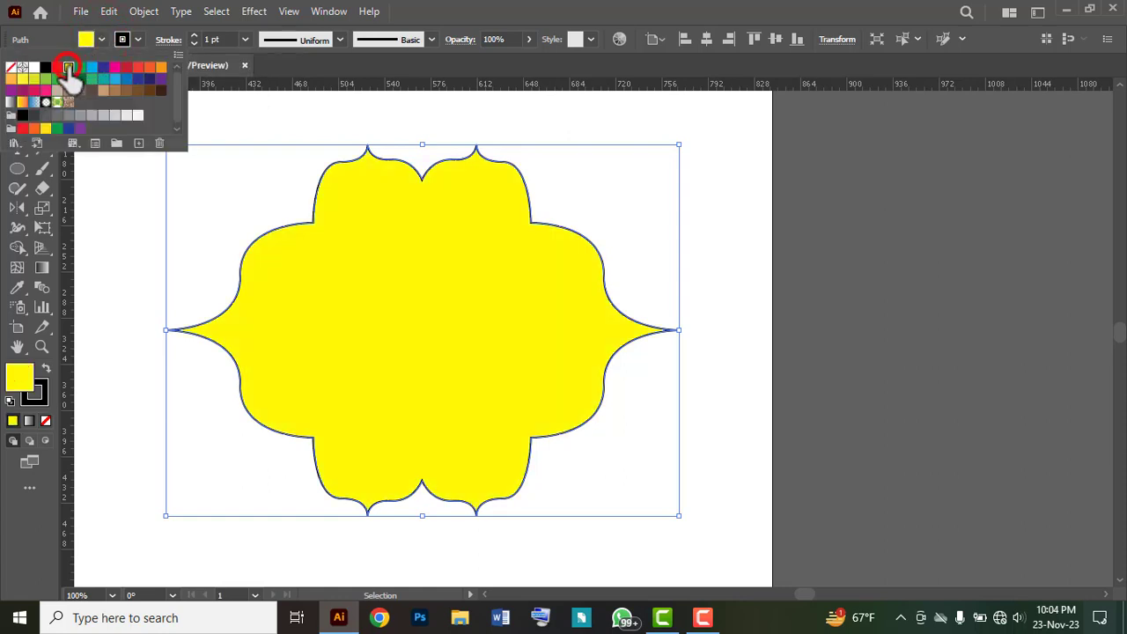
{"action": "left_click", "coordinate": [137, 39]}
{"action": "left_click", "coordinate": [11, 68]}
{"action": "left_click", "coordinate": [713, 211]}
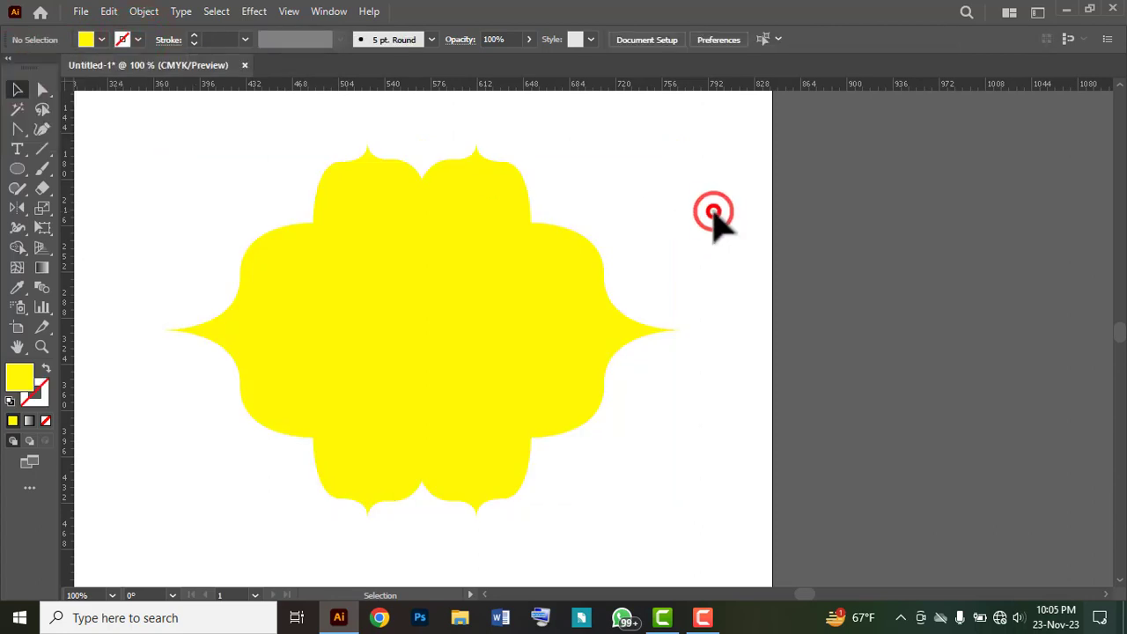
Step: Paste a copy of the yellow frame in front of the original and fill it with CMYK Red
{"action": "left_click", "coordinate": [370, 295]}
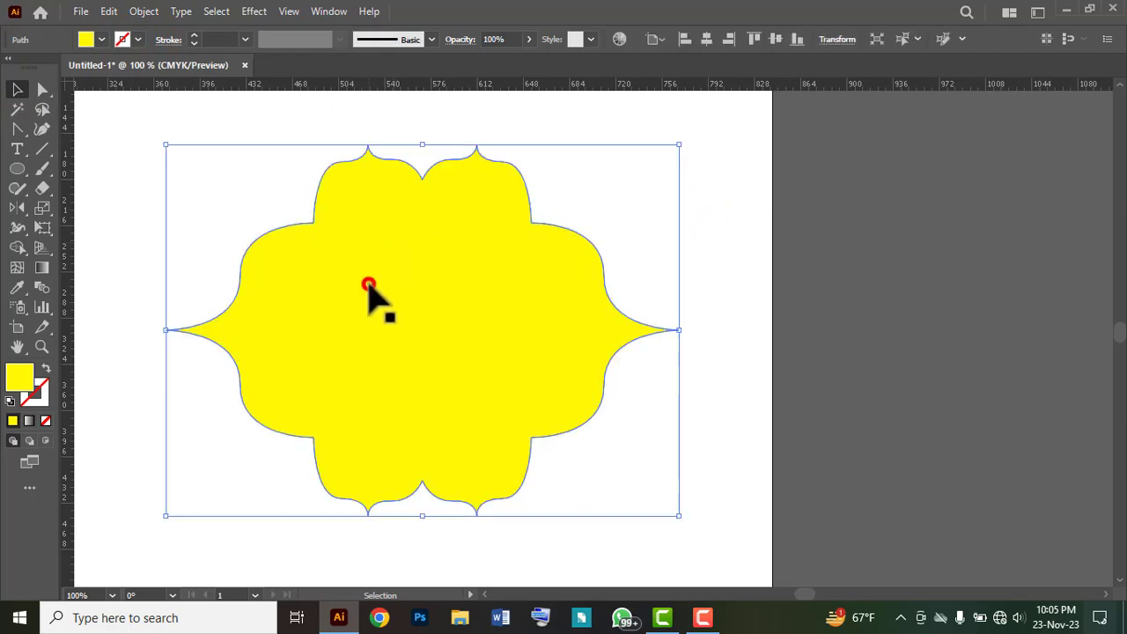
{"action": "left_click", "coordinate": [107, 13]}
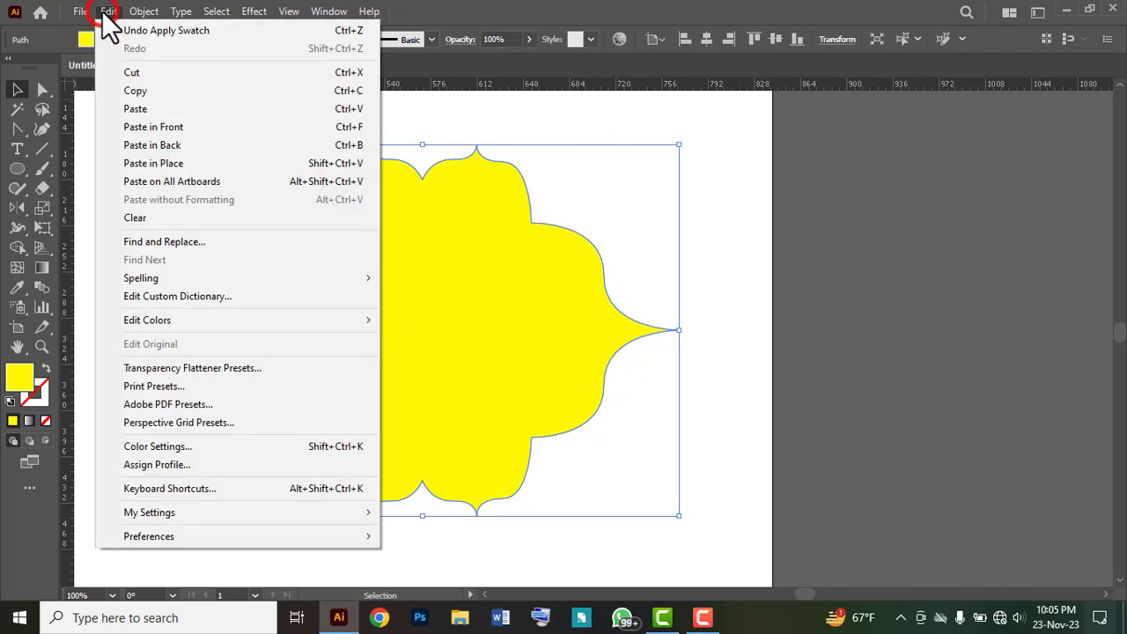
{"action": "left_click", "coordinate": [122, 90]}
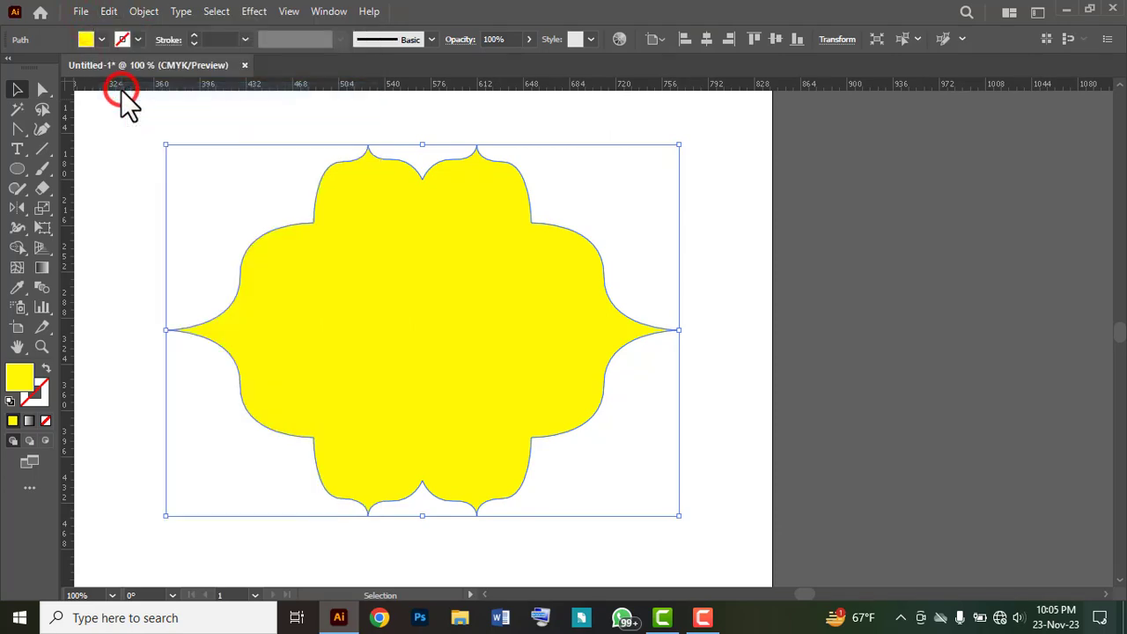
{"action": "left_click", "coordinate": [110, 12]}
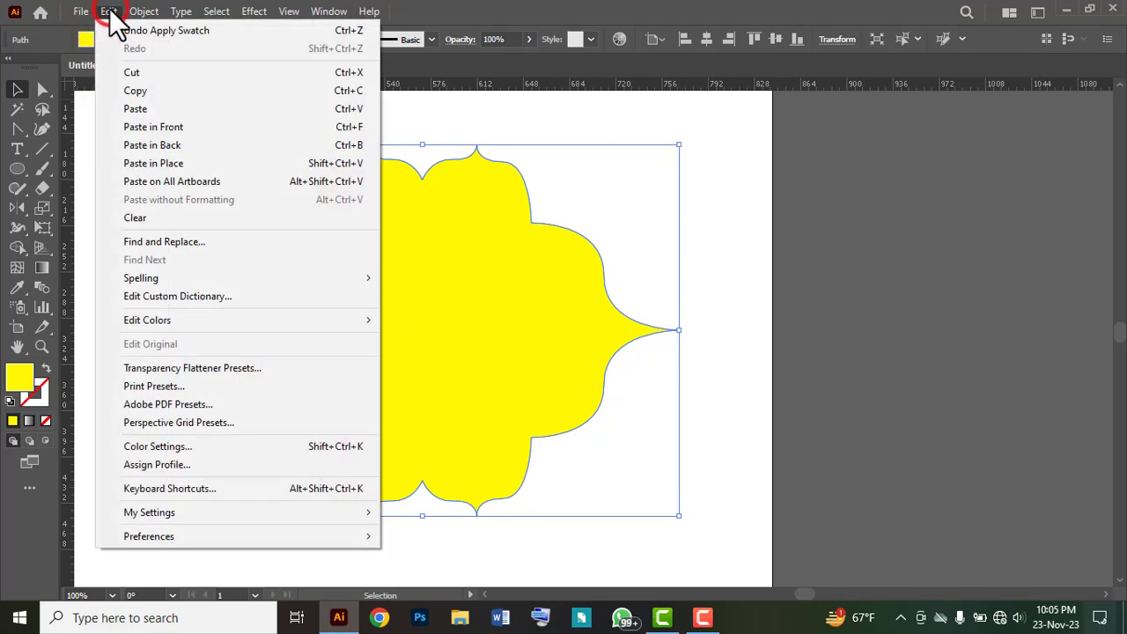
{"action": "left_click", "coordinate": [138, 126]}
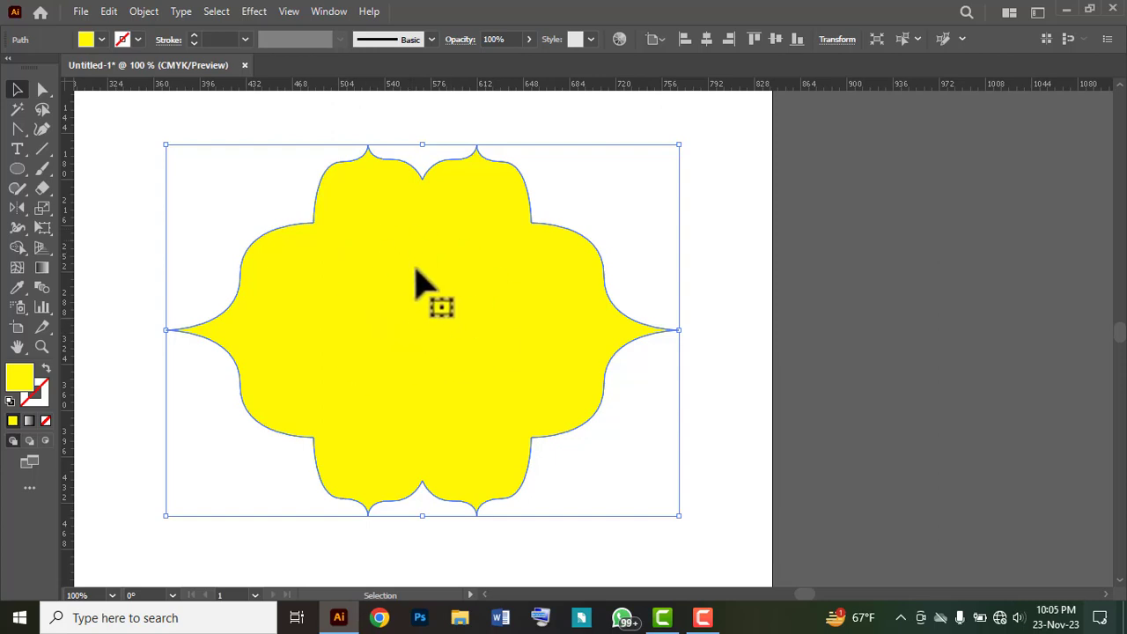
{"action": "left_click", "coordinate": [100, 41]}
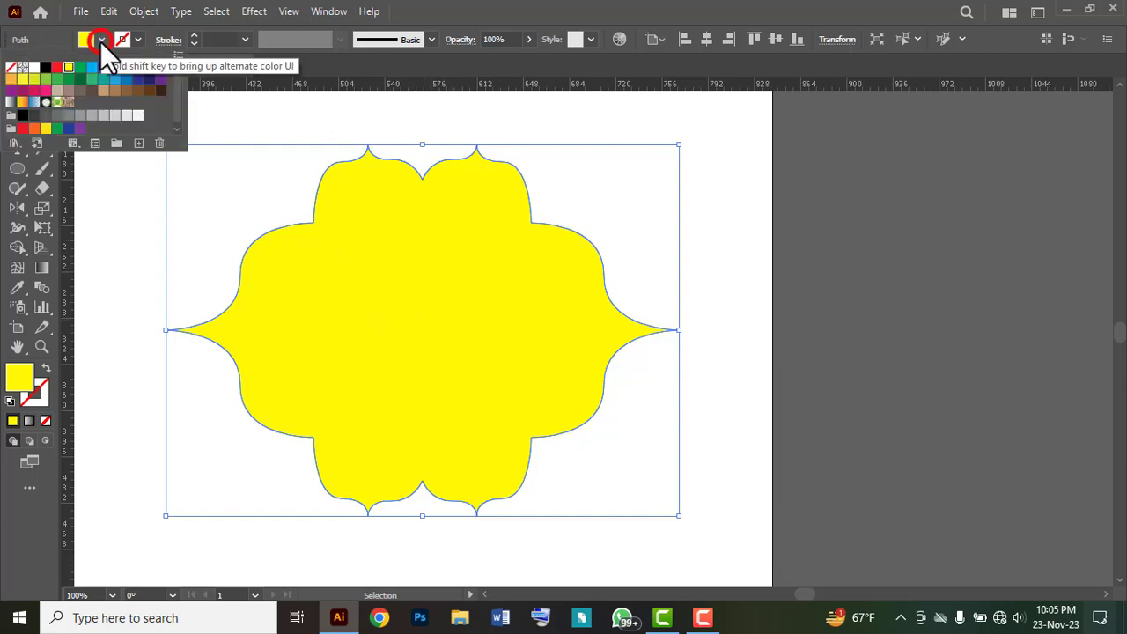
{"action": "left_click", "coordinate": [57, 68]}
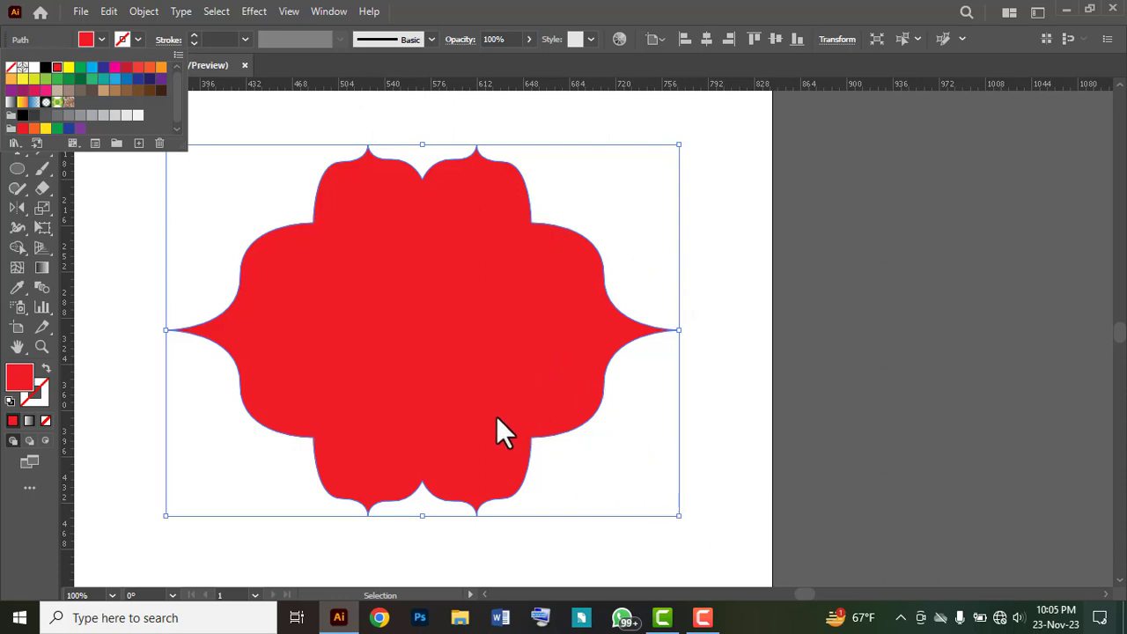
Step: Scale the red copy down slightly about its centre to leave a thin yellow border around it, and deselect
{"action": "left_click", "coordinate": [678, 516]}
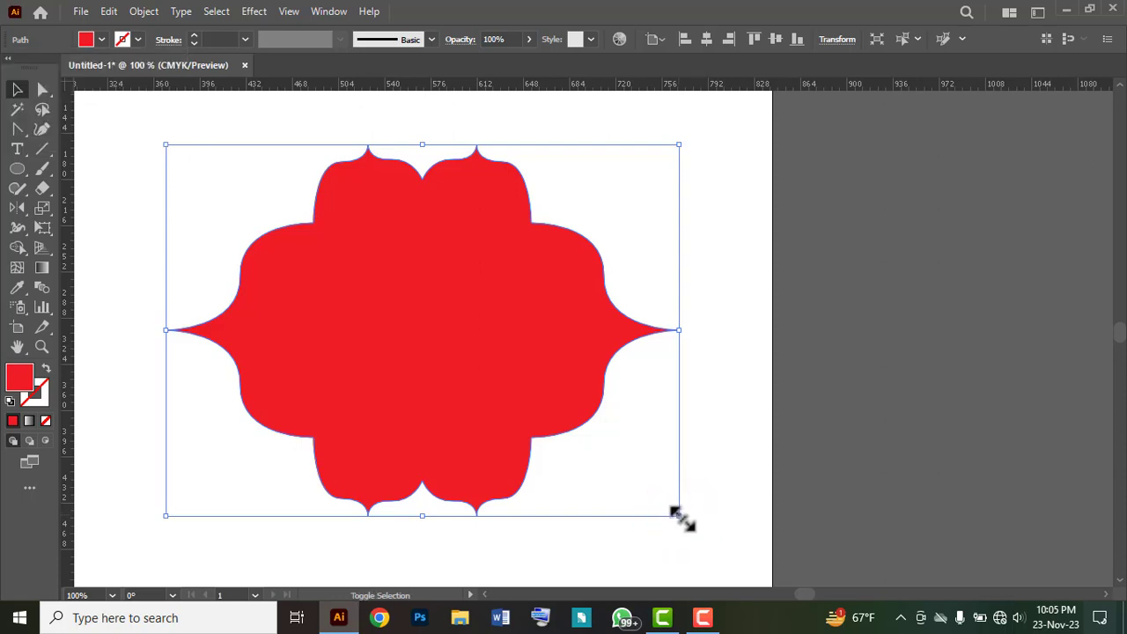
{"action": "mouse_move", "coordinate": [679, 516]}
{"action": "left_mouse_down"}
{"action": "mouse_move", "coordinate": [657, 500]}
{"action": "mouse_move", "coordinate": [671, 503]}
{"action": "left_mouse_up"}
{"action": "left_click", "coordinate": [723, 533]}
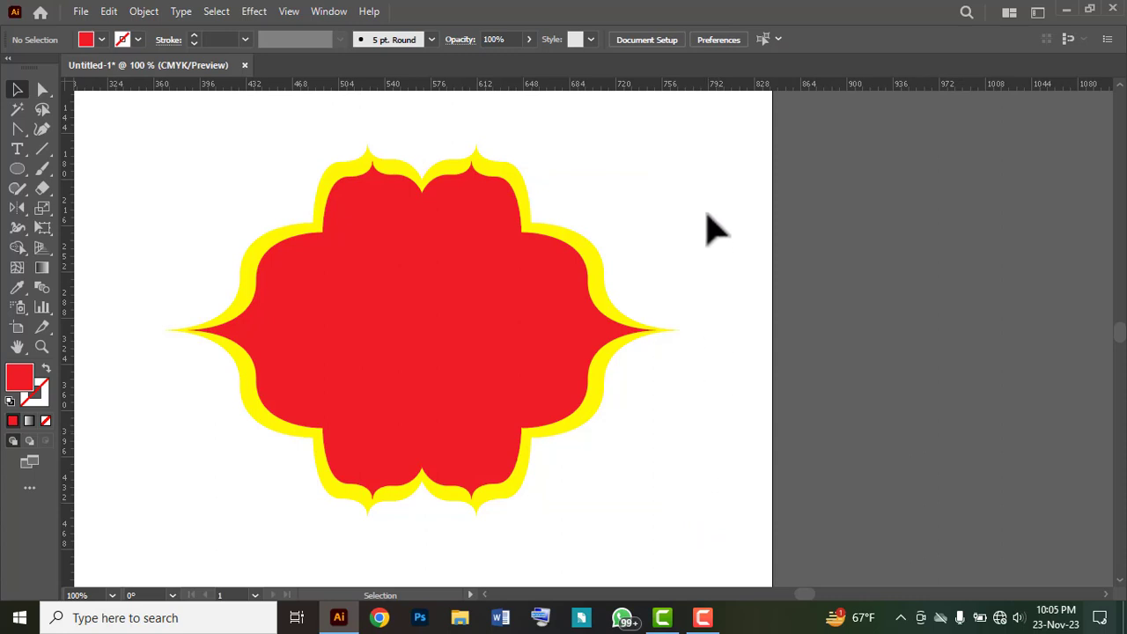
Step: Group the red shape with the yellow shape behind it
{"action": "left_click_drag", "start_coordinate": [704, 152], "coordinate": [197, 480]}
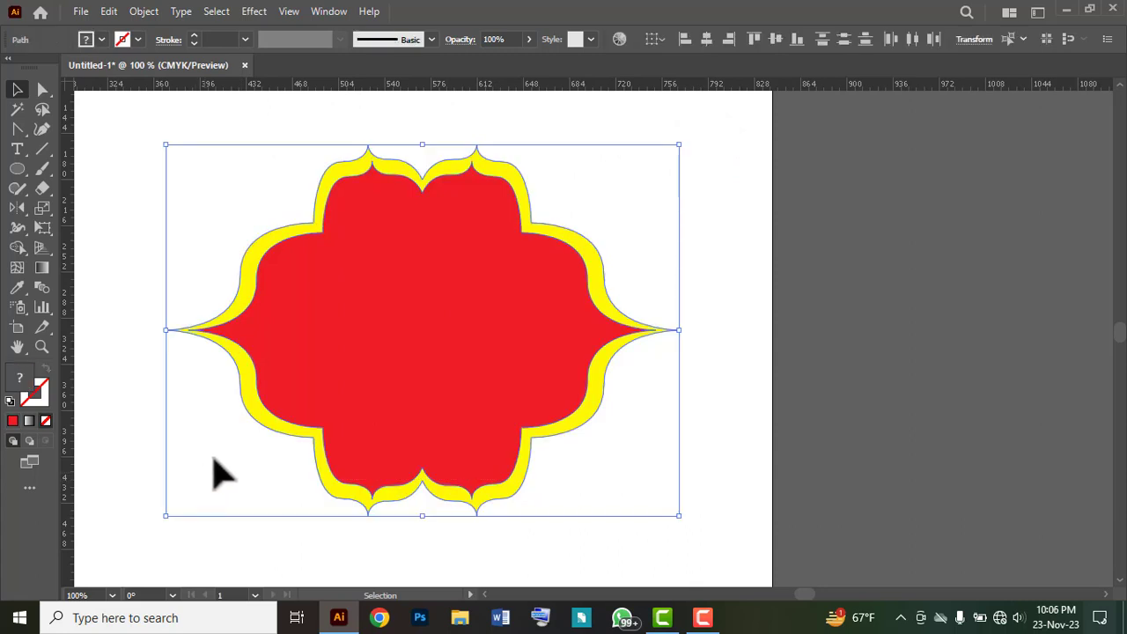
{"action": "left_click", "coordinate": [142, 12]}
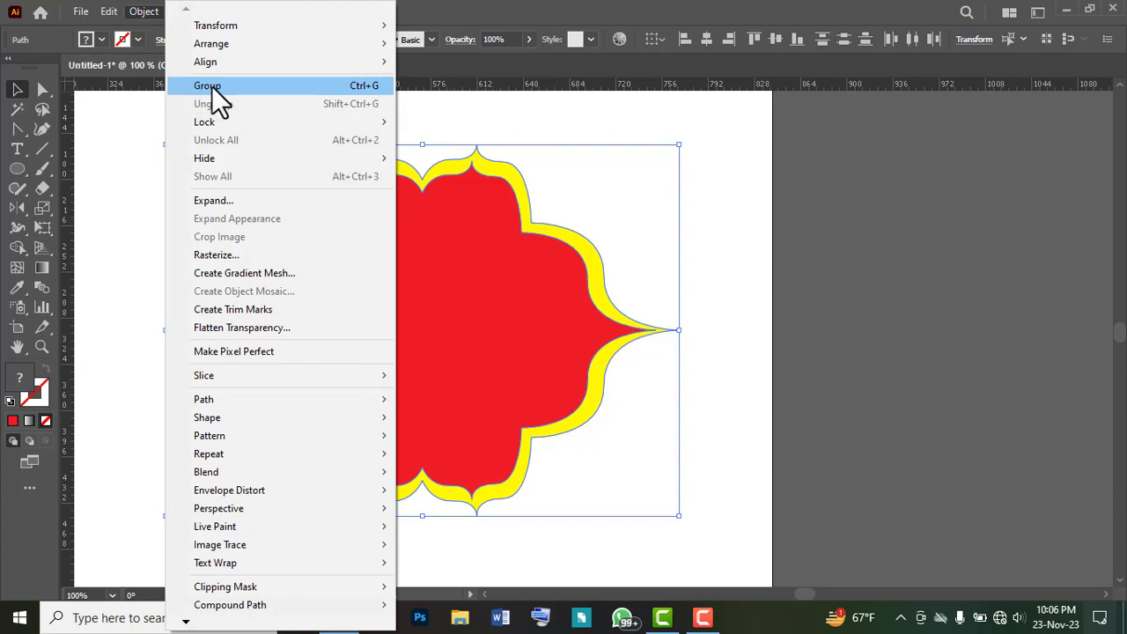
{"action": "left_click", "coordinate": [312, 84]}
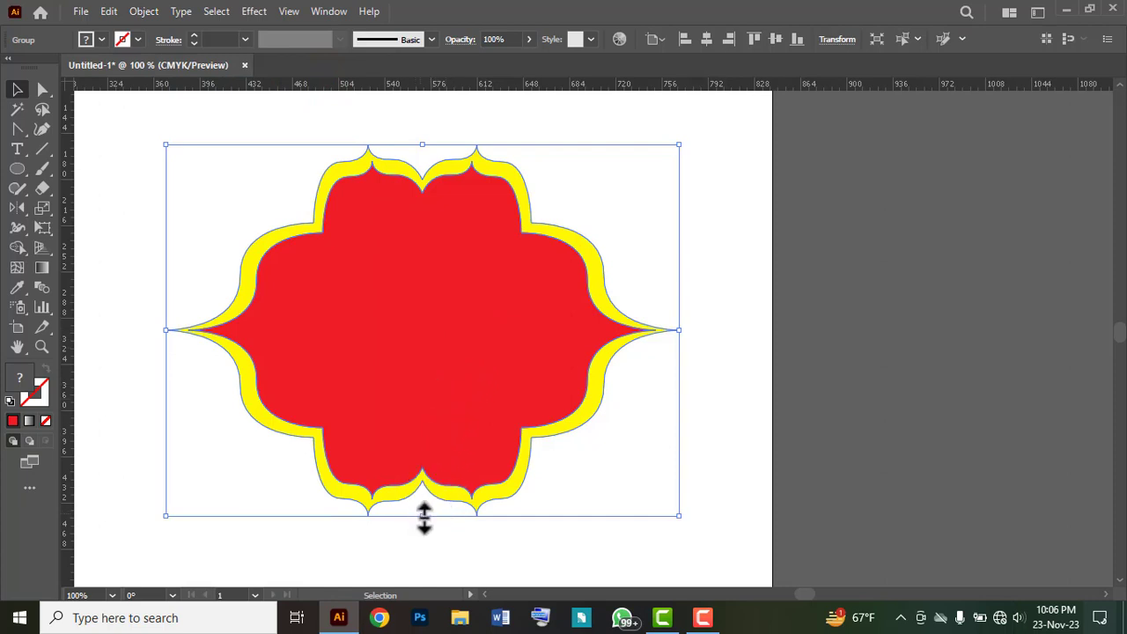
Step: Flatten the grouped frame vertically while keeping its full width, reposition it on the artboard, and deselect it
{"action": "left_click_drag", "start_coordinate": [424, 517], "coordinate": [443, 377]}
{"action": "left_click_drag", "start_coordinate": [509, 255], "coordinate": [485, 301]}
{"action": "key", "text": "space"}
{"action": "left_click_drag", "start_coordinate": [382, 308], "coordinate": [513, 376]}
{"action": "left_click", "coordinate": [586, 197]}
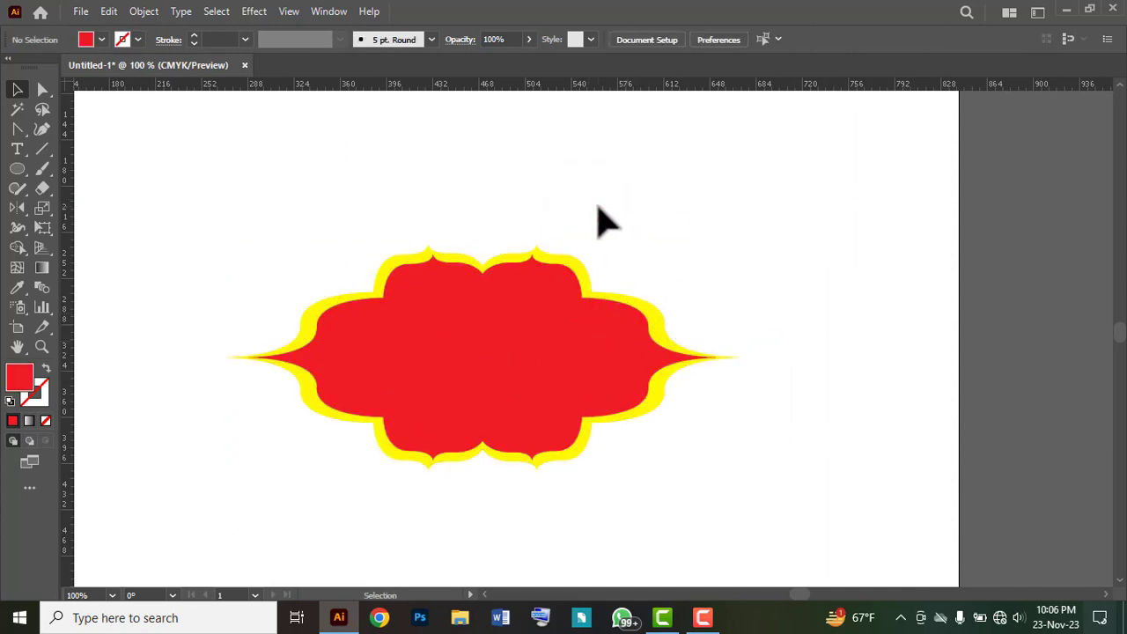
Step: Add the text "PRAN" at 72 pt in the empty area above the frame
{"action": "left_click", "coordinate": [18, 148]}
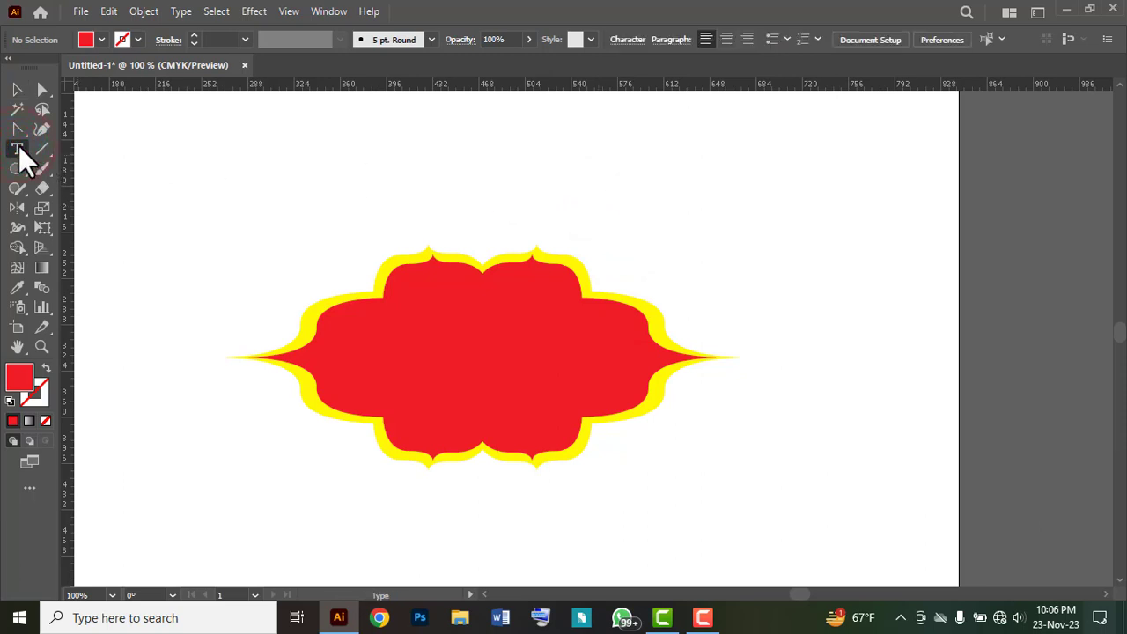
{"action": "left_click", "coordinate": [627, 39]}
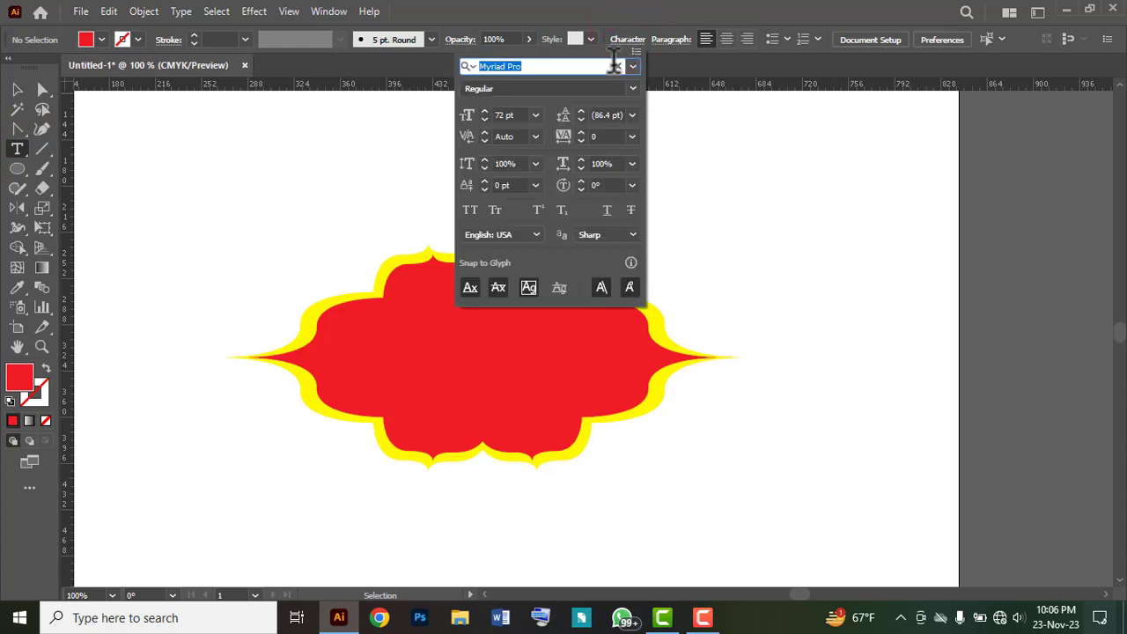
{"action": "left_click", "coordinate": [513, 114]}
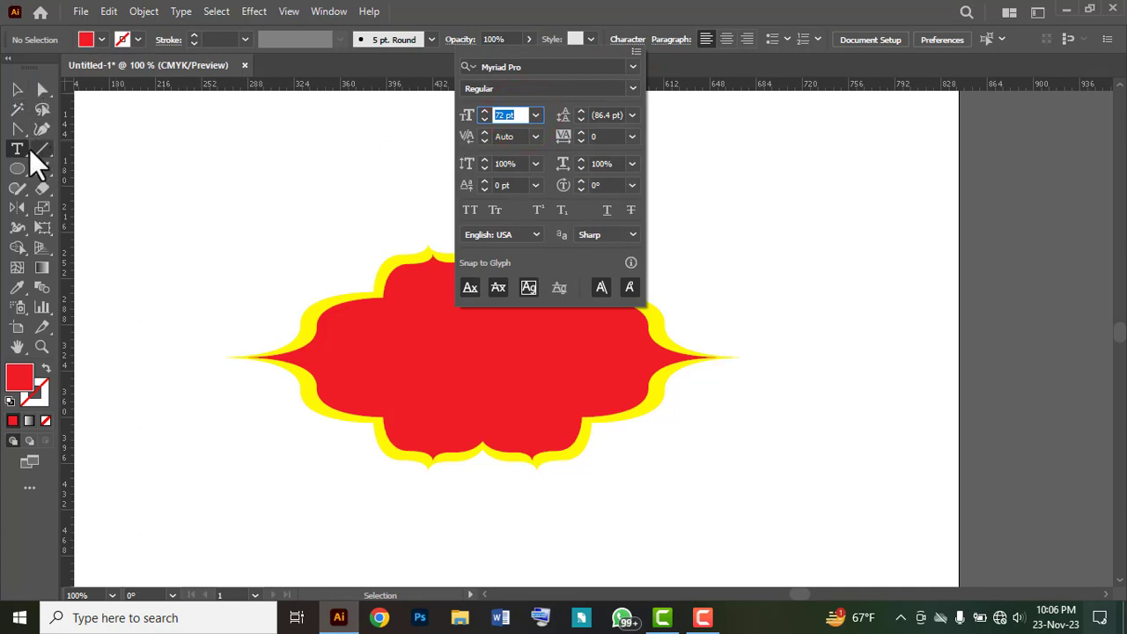
{"action": "left_click", "coordinate": [326, 142]}
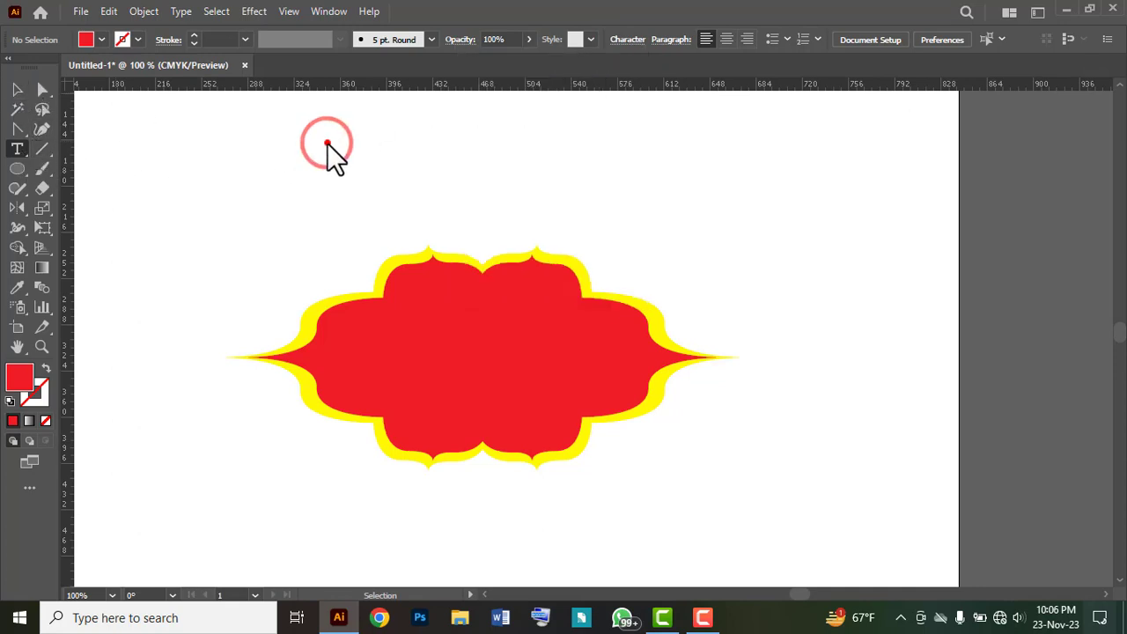
{"action": "left_click", "coordinate": [326, 143]}
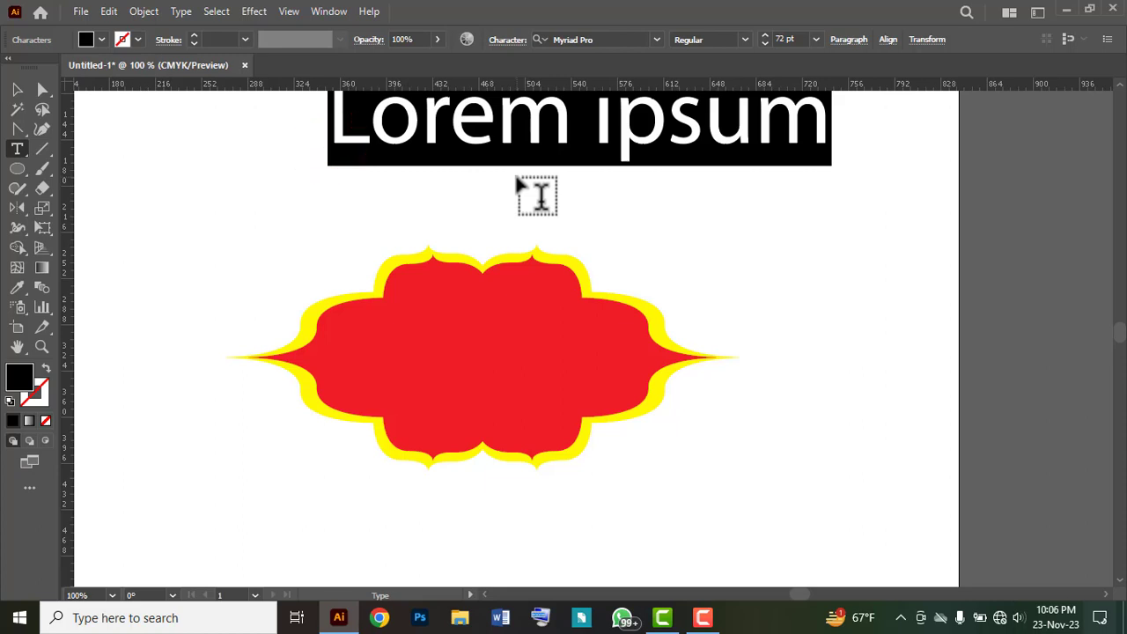
{"action": "type", "text": "PRAN"}
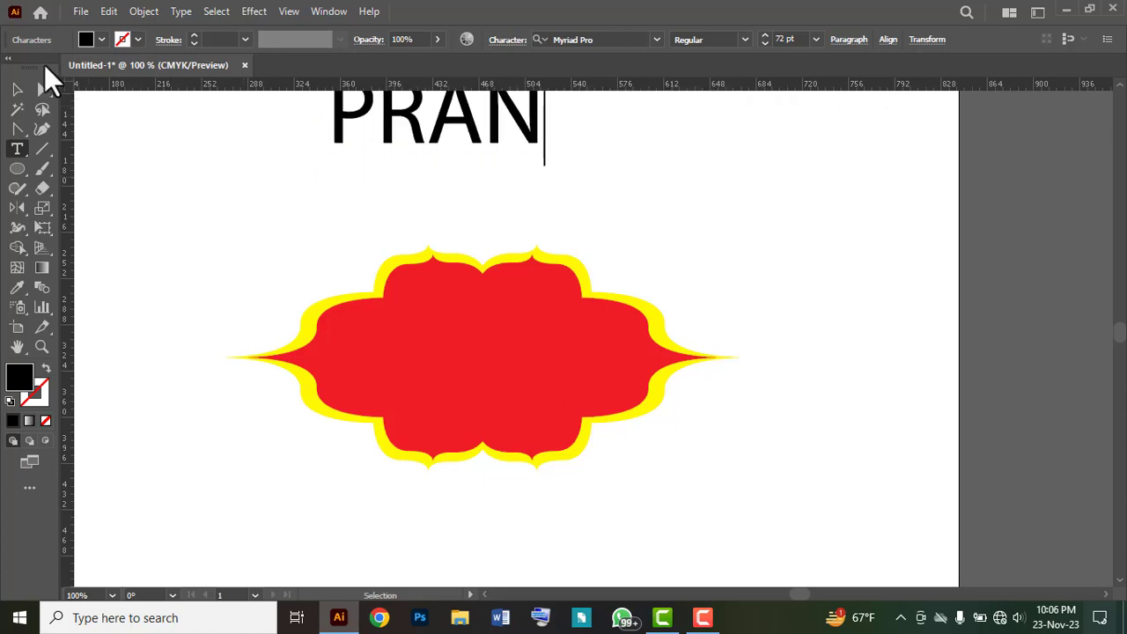
Step: Move the "PRAN" text into the middle of the red shape and fill it white
{"action": "left_click", "coordinate": [19, 91]}
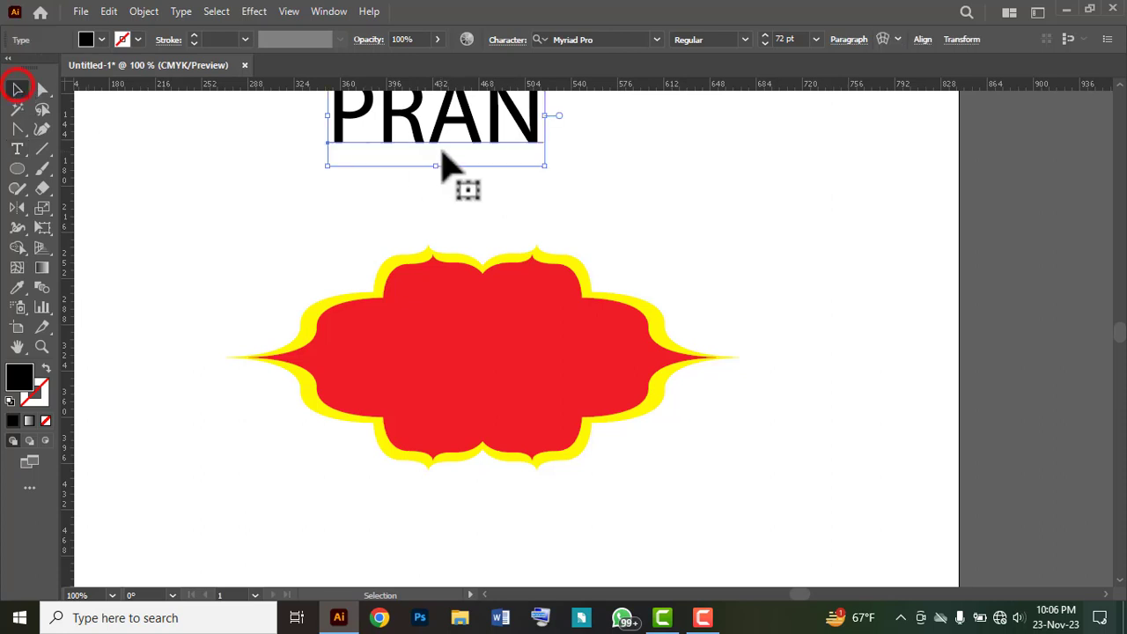
{"action": "left_click_drag", "start_coordinate": [452, 158], "coordinate": [492, 374]}
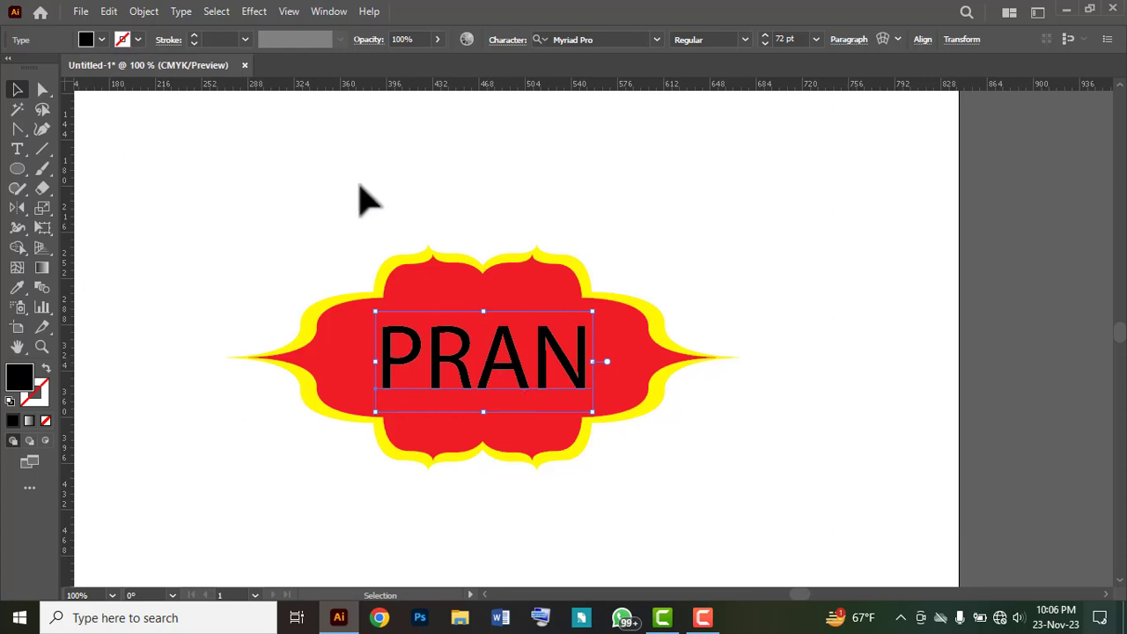
{"action": "left_click", "coordinate": [100, 40]}
{"action": "left_click", "coordinate": [34, 68]}
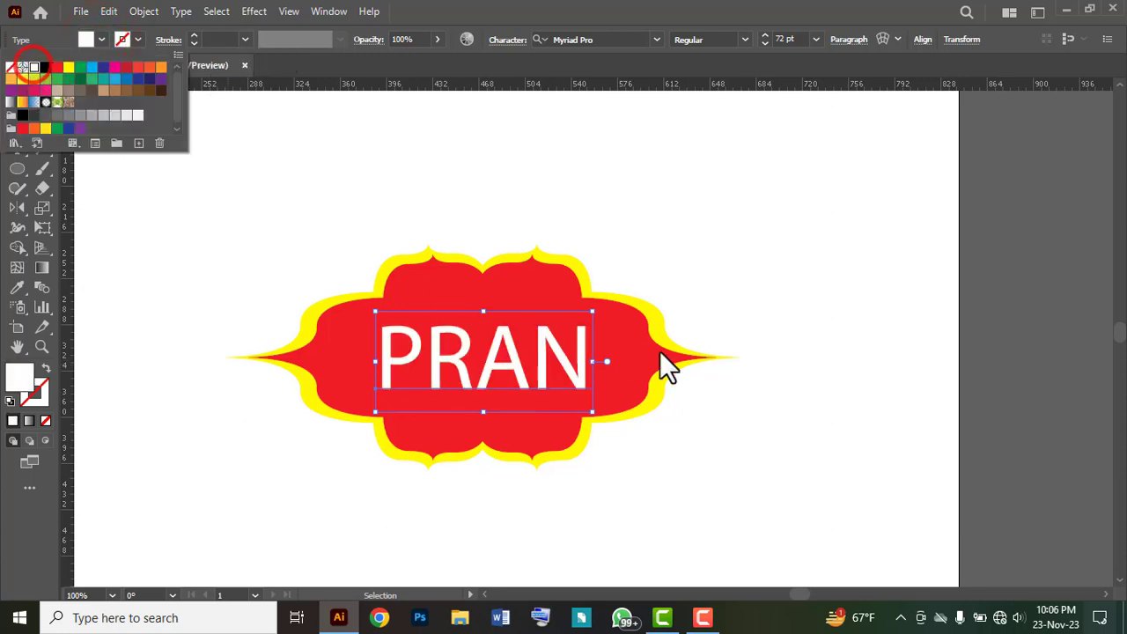
{"action": "left_click", "coordinate": [745, 278]}
{"action": "left_click", "coordinate": [745, 277]}
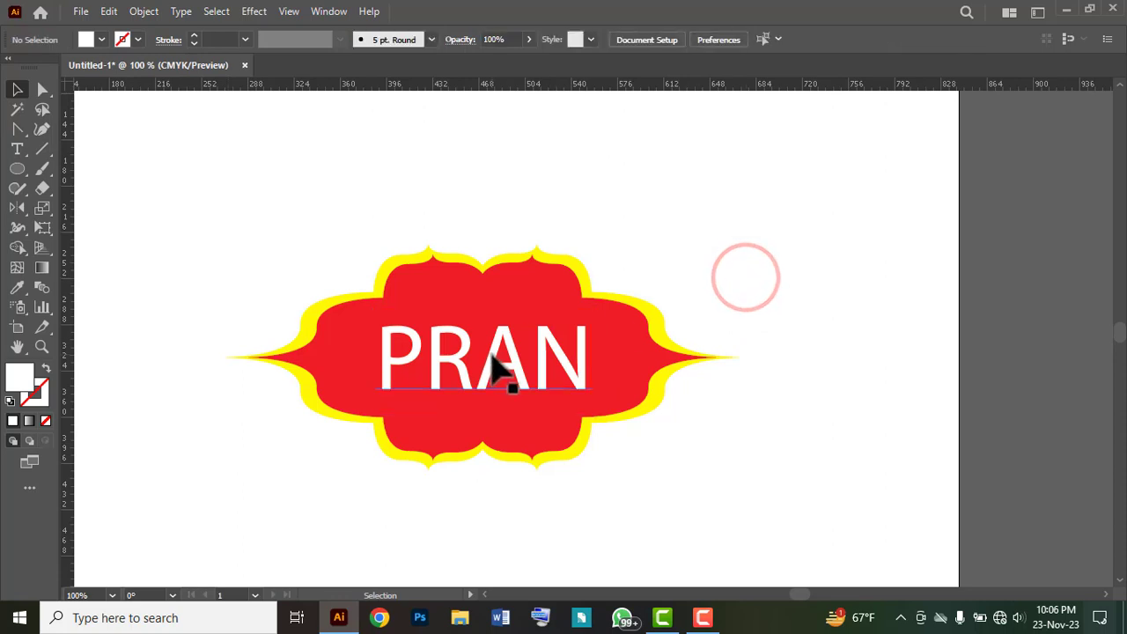
{"action": "left_click_drag", "start_coordinate": [492, 353], "coordinate": [492, 349]}
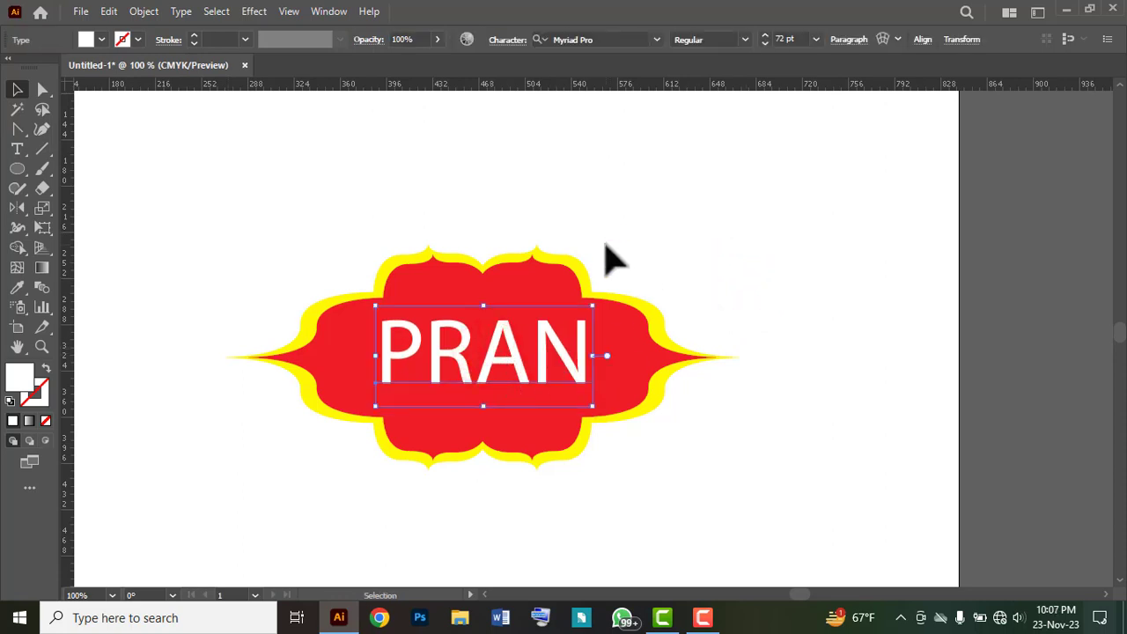
Step: Change the "PRAN" text's font to Arial, and align the text and frame to their horizontal centres
{"action": "left_click", "coordinate": [656, 39]}
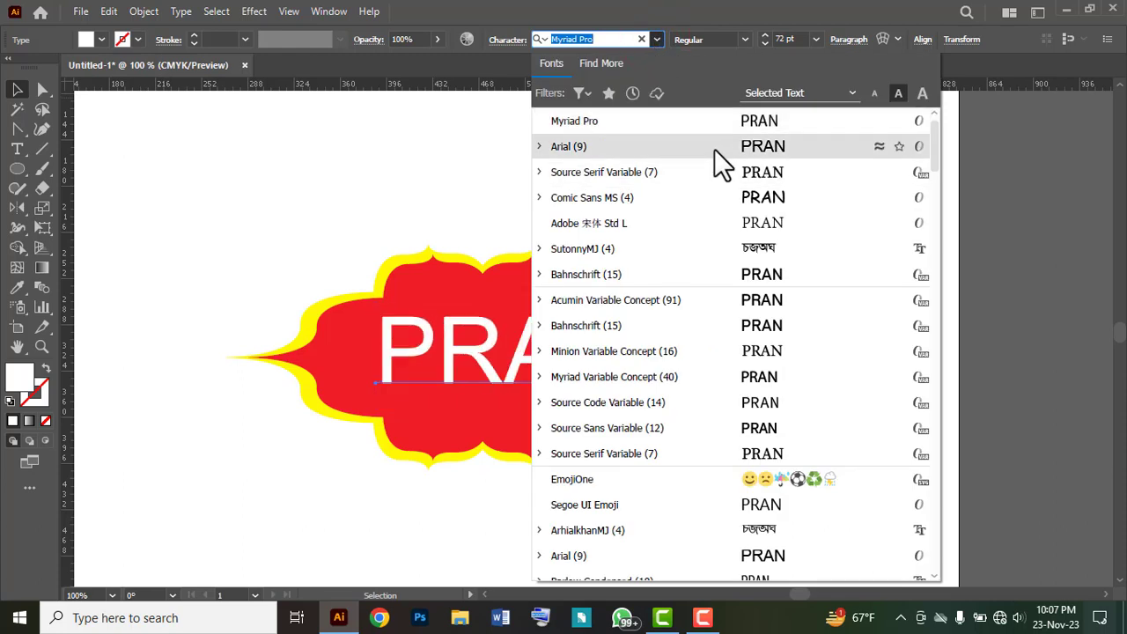
{"action": "left_click", "coordinate": [714, 149]}
{"action": "left_click", "coordinate": [784, 303]}
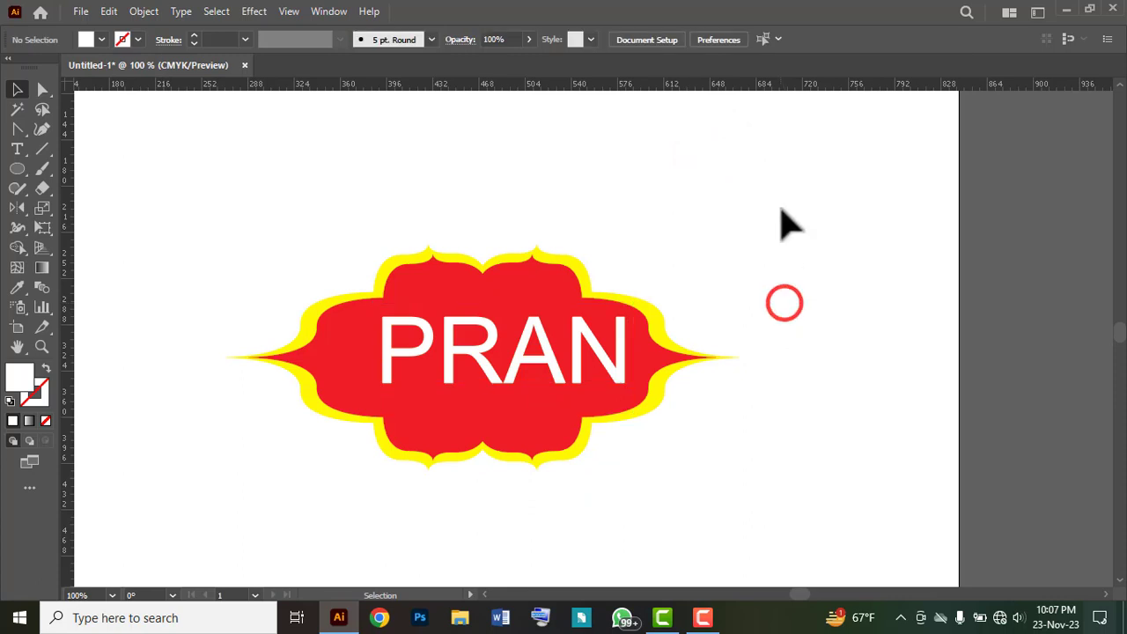
{"action": "left_click_drag", "start_coordinate": [781, 205], "coordinate": [203, 491]}
{"action": "left_click", "coordinate": [553, 41]}
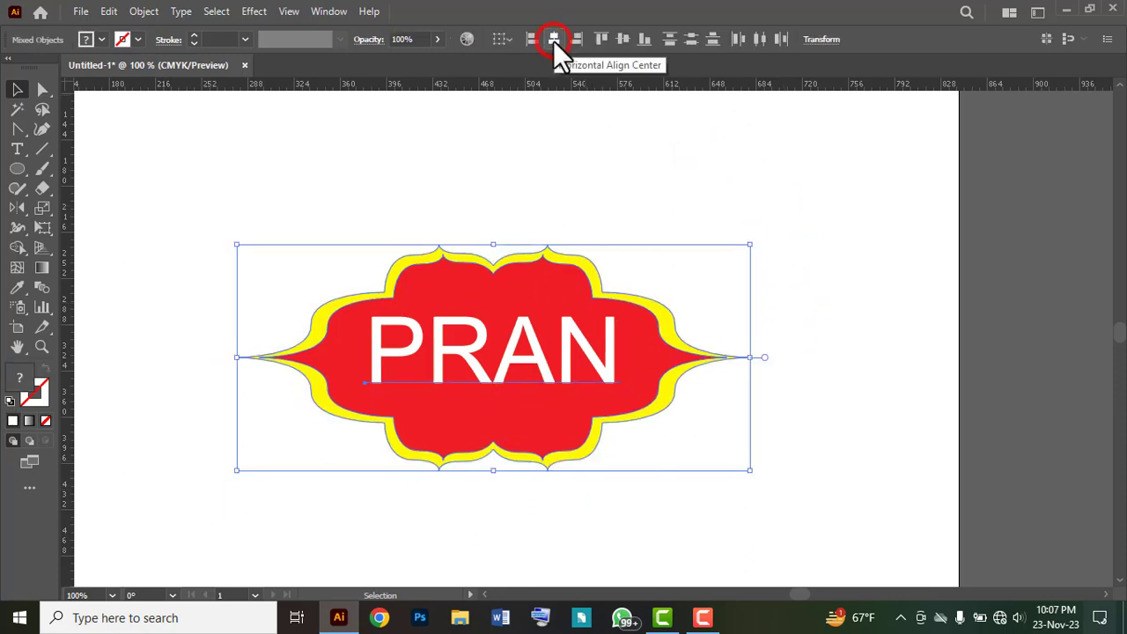
Step: Align the "PRAN" text and frame to their vertical centres, and expand both with Object and Fill enabled
{"action": "left_click", "coordinate": [623, 39]}
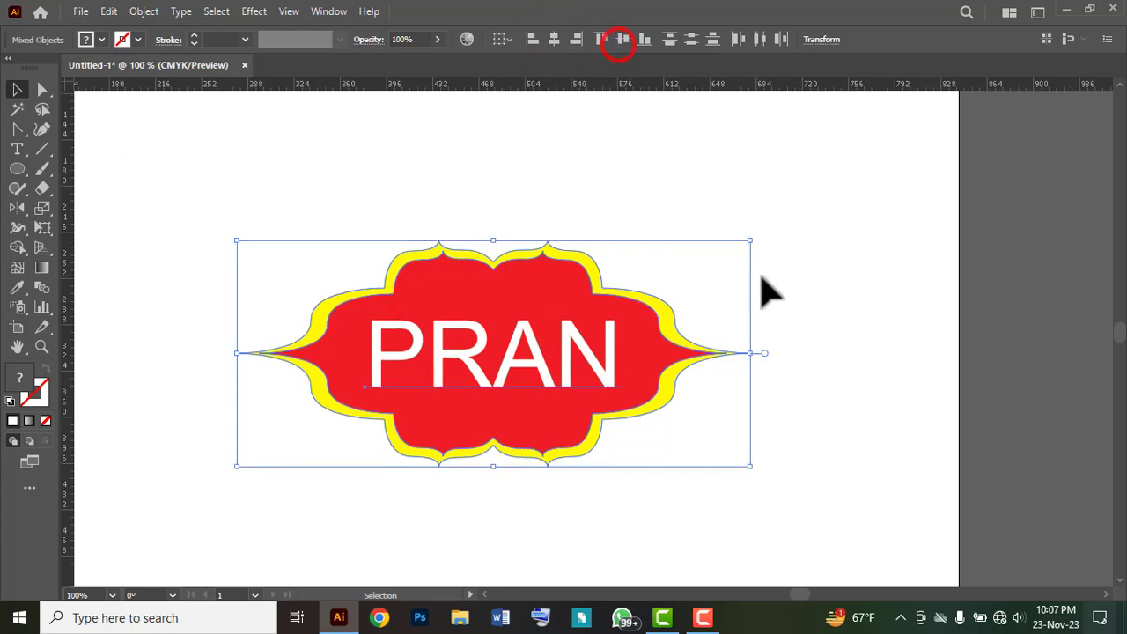
{"action": "left_click", "coordinate": [820, 279]}
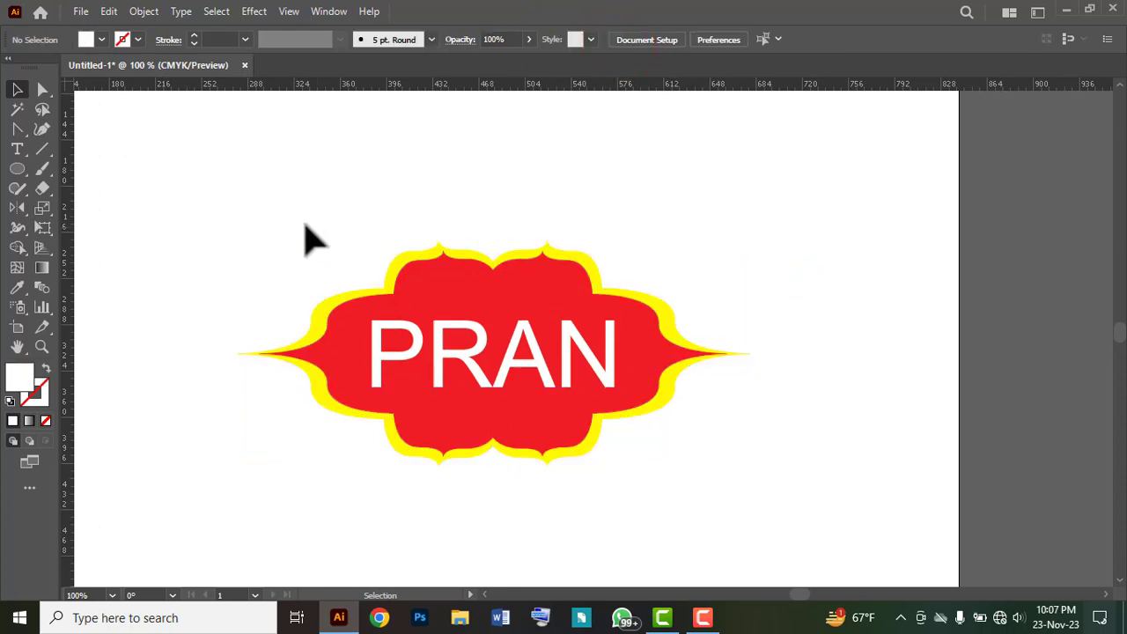
{"action": "left_click_drag", "start_coordinate": [221, 198], "coordinate": [788, 507]}
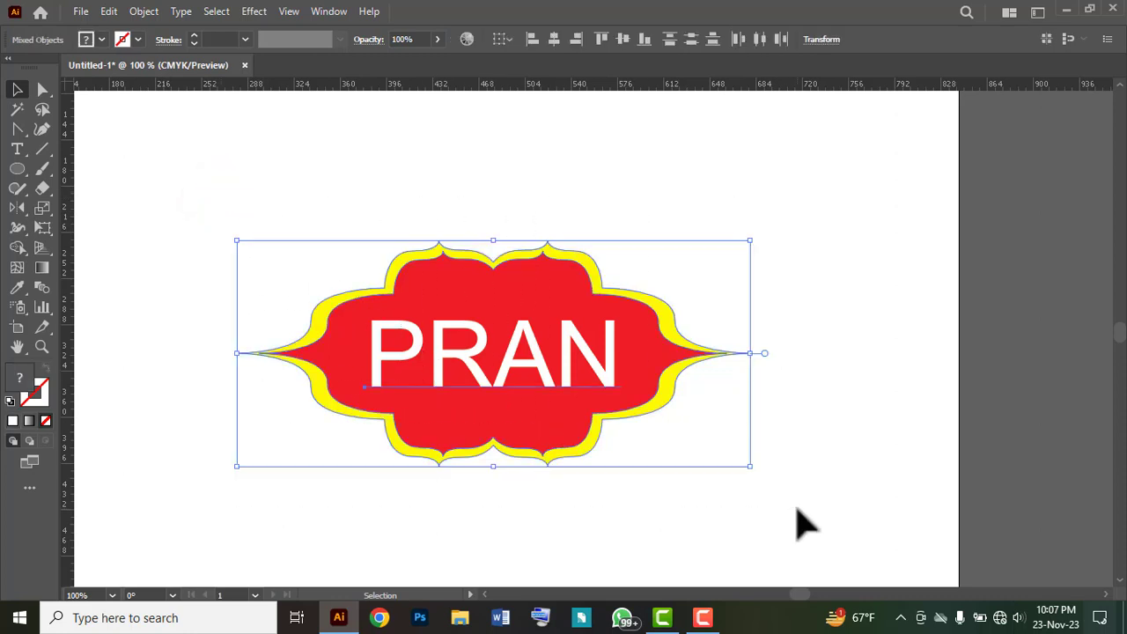
{"action": "left_click", "coordinate": [148, 12]}
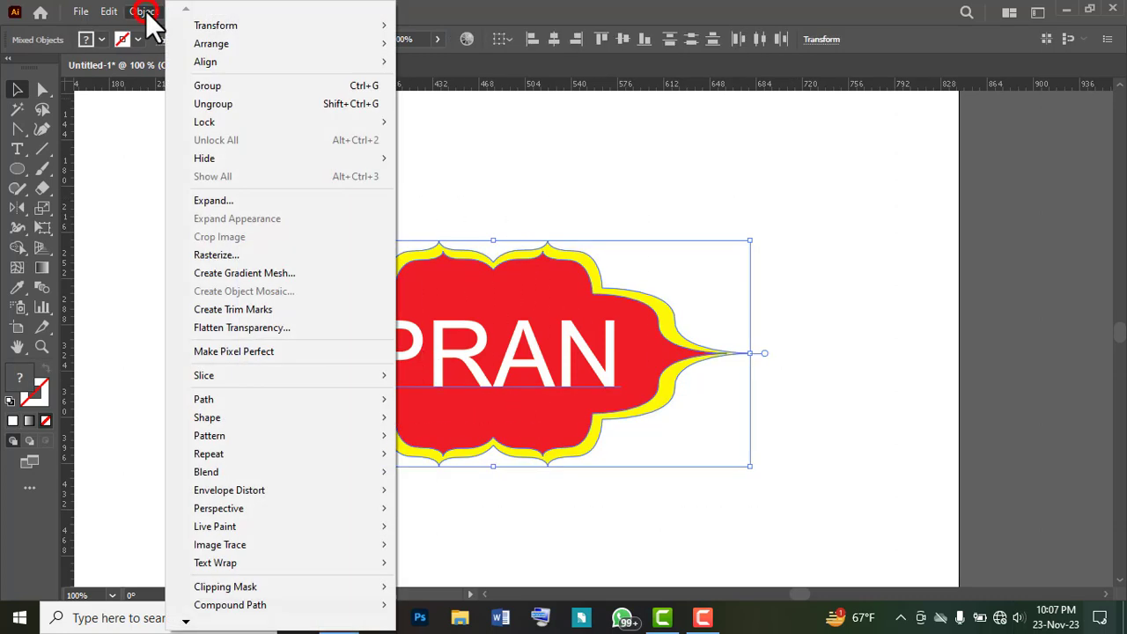
{"action": "left_click", "coordinate": [226, 198]}
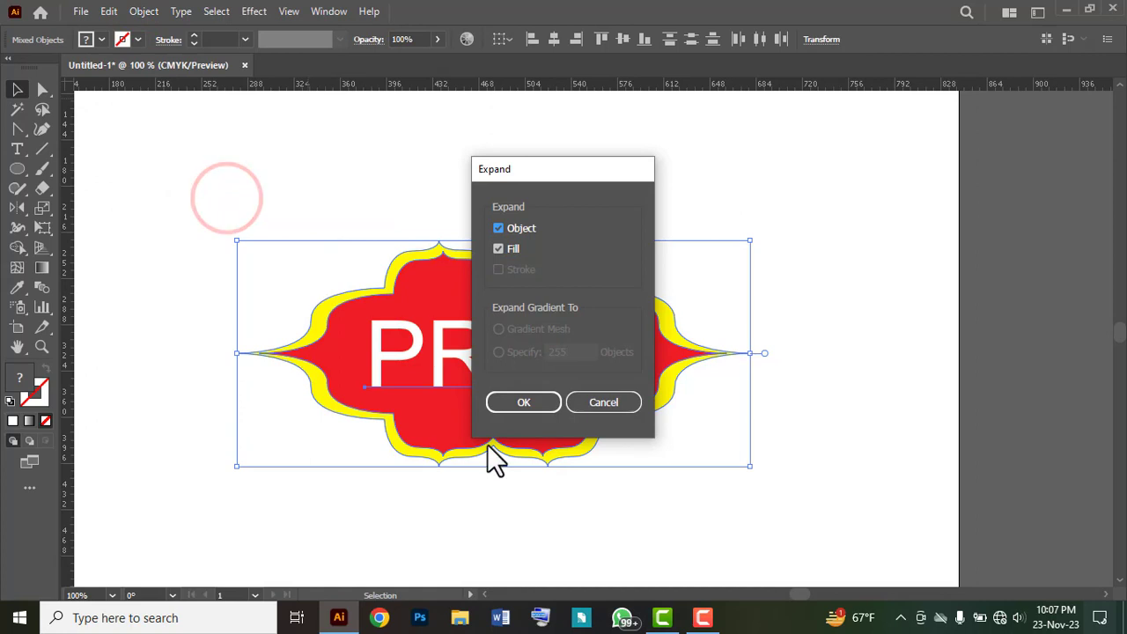
{"action": "left_click", "coordinate": [547, 402]}
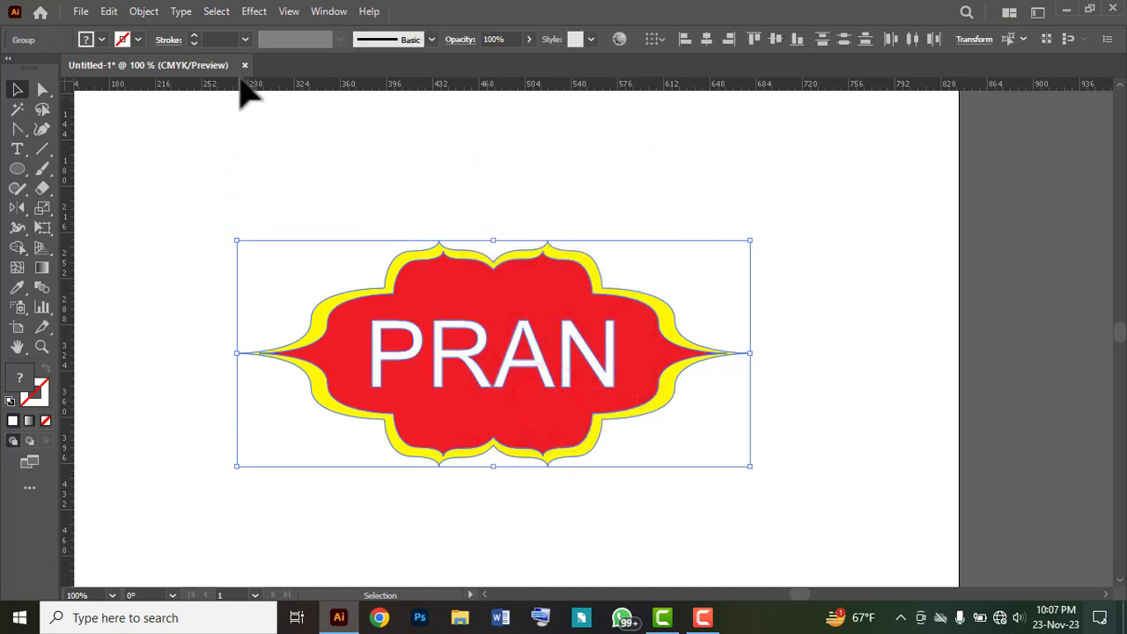
Step: Group the expanded lettering and frame, move the whole logo slightly up and to the left on the artboard, and deselect it
{"action": "left_click", "coordinate": [141, 12]}
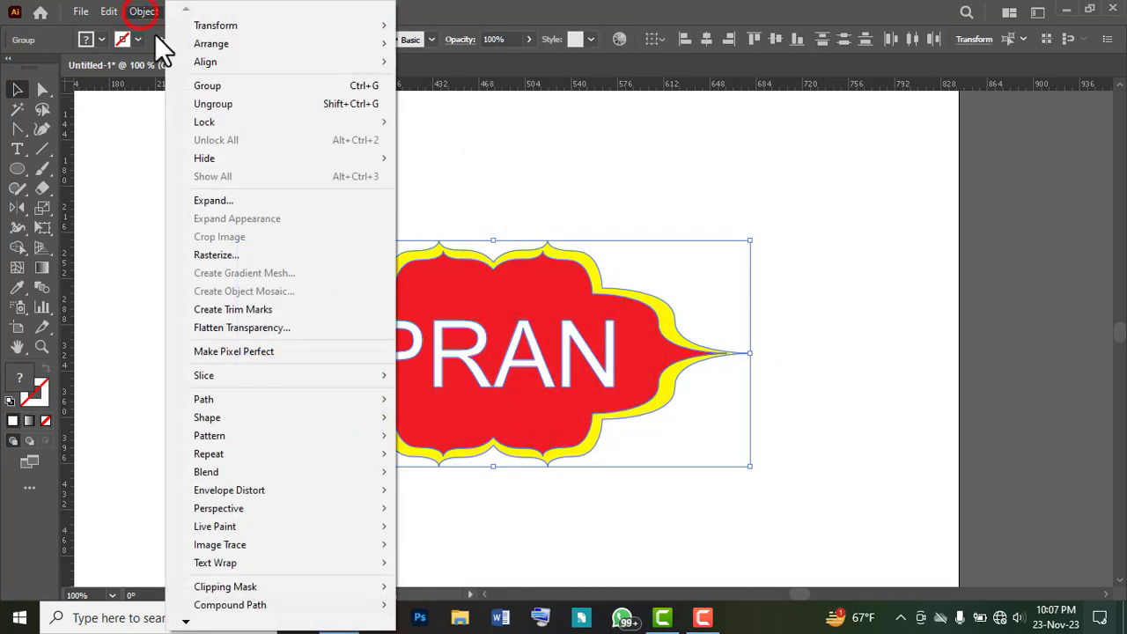
{"action": "left_click", "coordinate": [210, 87]}
{"action": "left_click", "coordinate": [812, 347]}
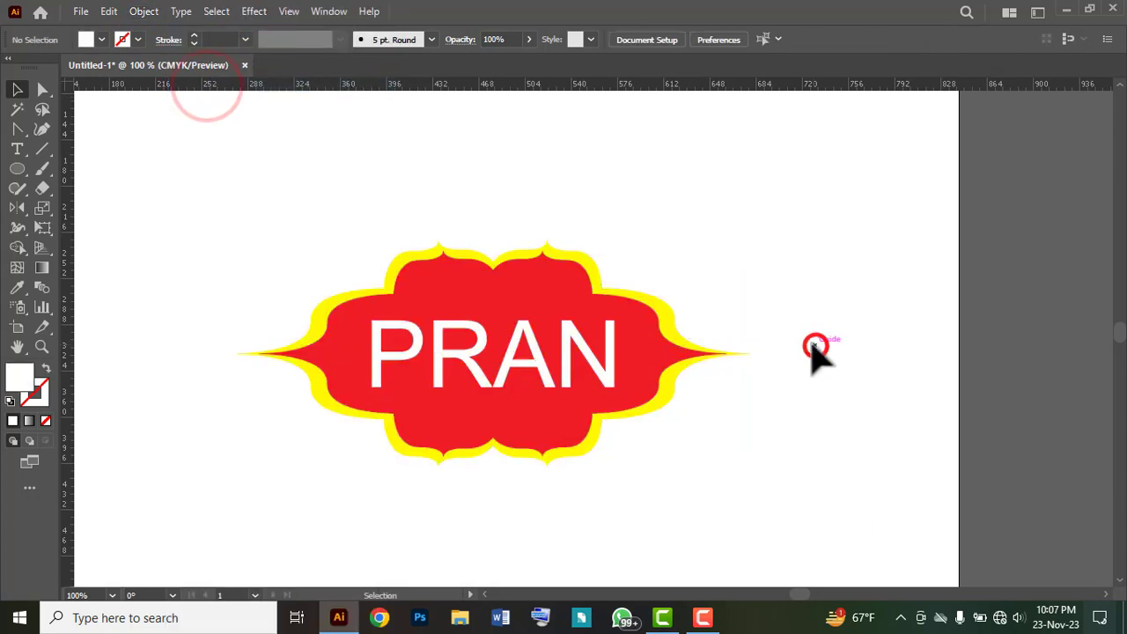
{"action": "left_click_drag", "start_coordinate": [816, 238], "coordinate": [310, 470]}
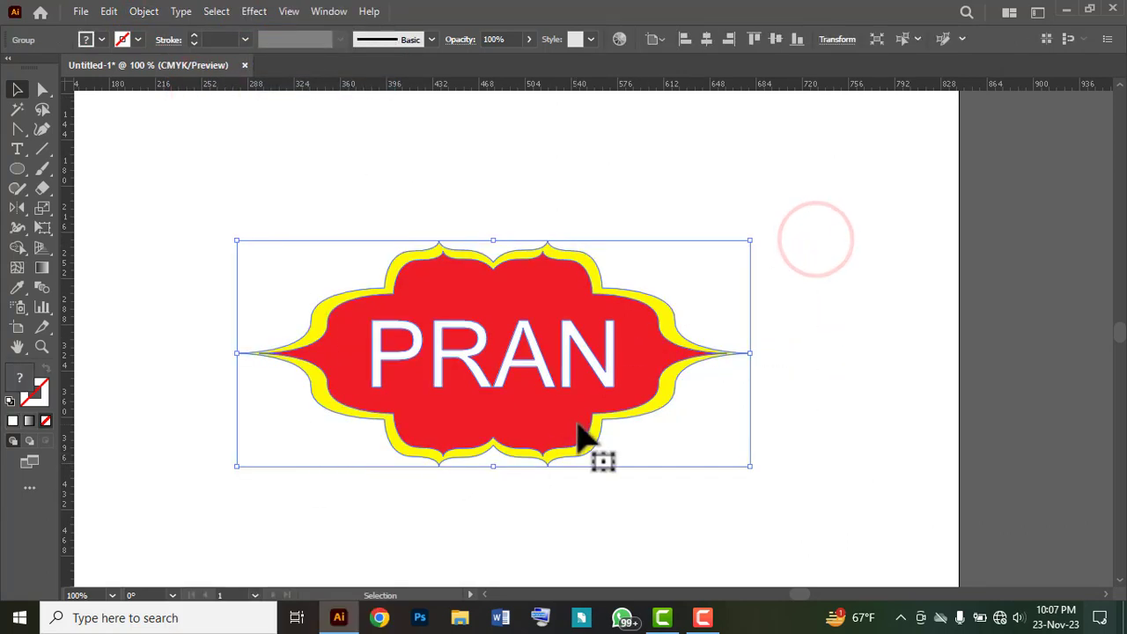
{"action": "left_click_drag", "start_coordinate": [579, 429], "coordinate": [565, 408]}
{"action": "left_click", "coordinate": [788, 442]}
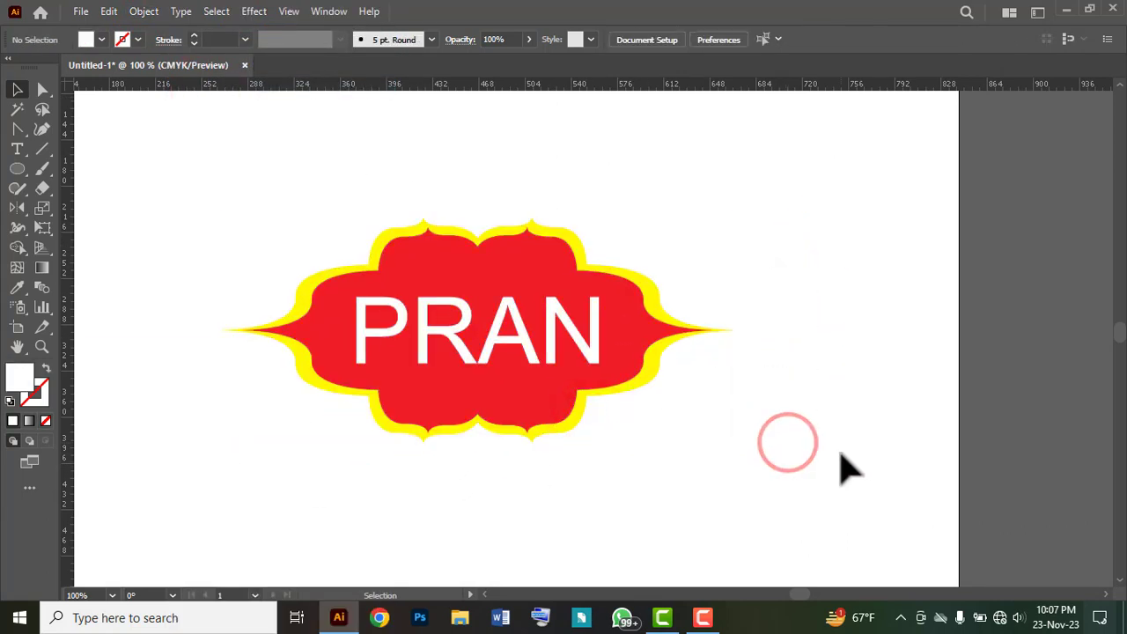